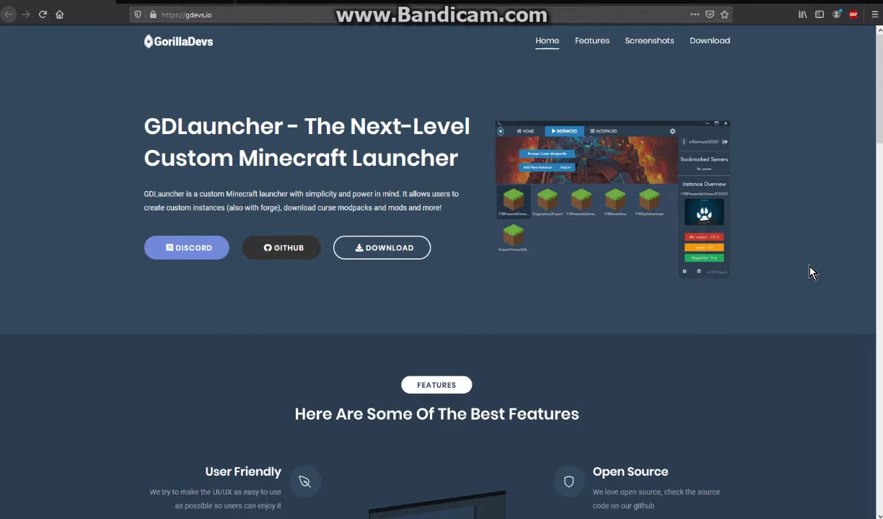
# Paste the YouTube channel URL into Firefox and load the channel's video page
pyautogui.click(809, 272)
pyautogui.click(802, 266)
pyautogui.click(274, 15)
pyautogui.hotkey('ctrl', 'v')
pyautogui.press('Return')
pyautogui.click(565, 216)
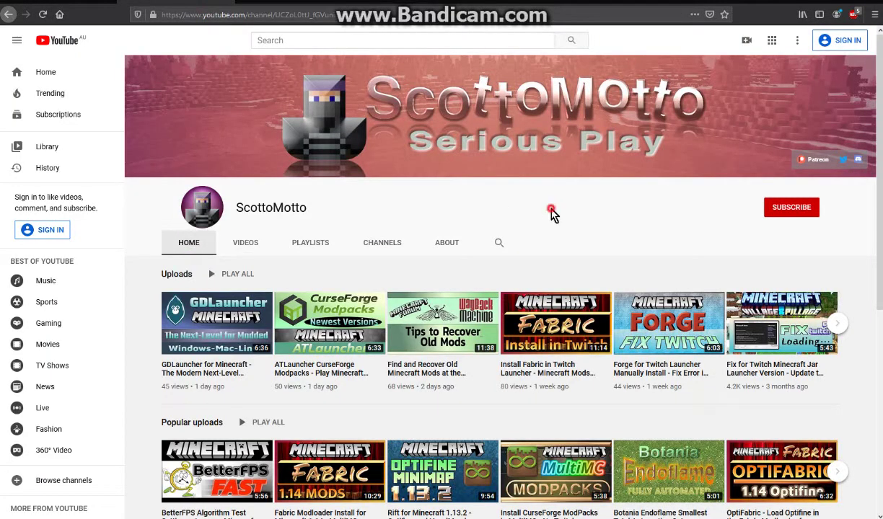
# Navigate back from the YouTube channel to the gdevs.io GDLauncher homepage
pyautogui.click(565, 219)
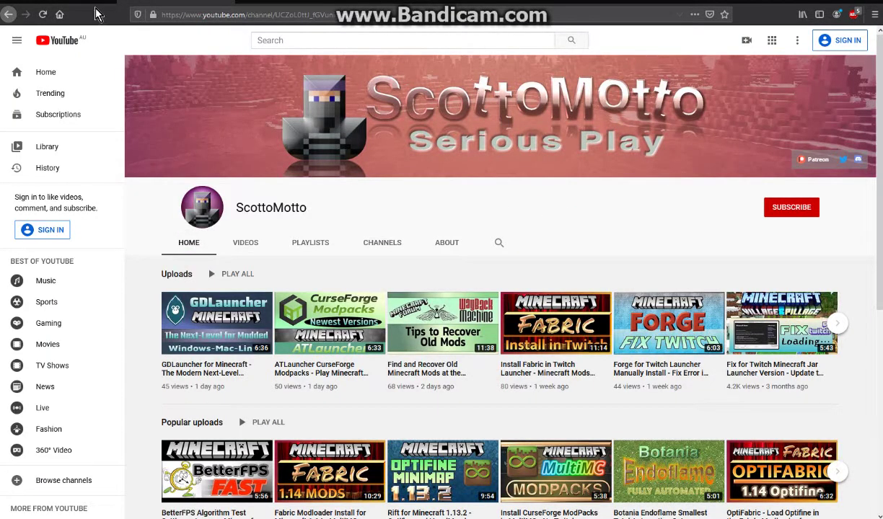
pyautogui.click(9, 14)
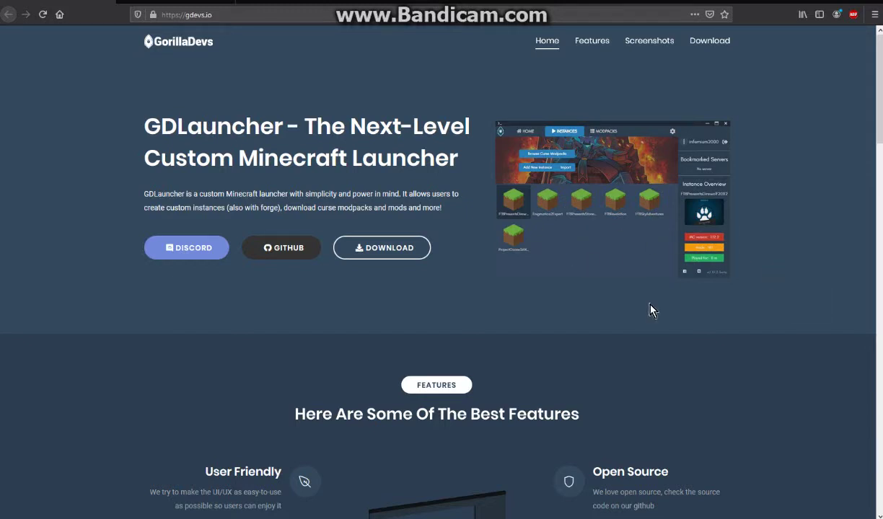
# Highlight the GDLauncher intro paragraph on gdevs.io, then clear the selection
pyautogui.click(793, 293)
pyautogui.scroll(-3, 796, 297)
pyautogui.scroll(2, 787, 295)
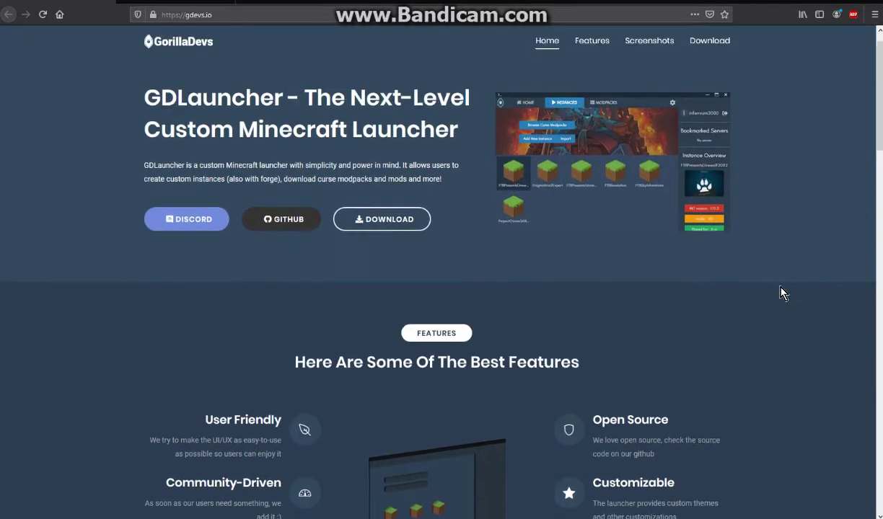
pyautogui.moveTo(465, 216); pyautogui.dragTo(143, 193)
pyautogui.click(754, 319)
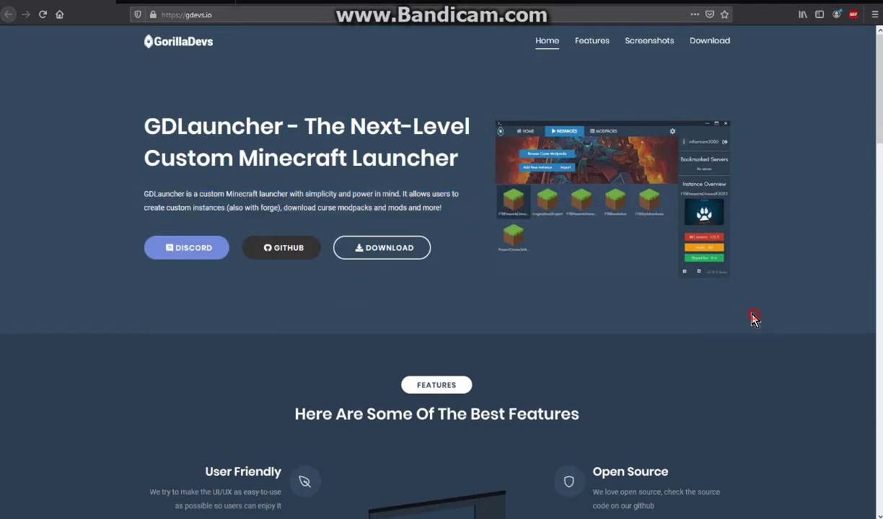
# Scroll through the Features, Instances Manager, CurseForge Support and App Screens sections
pyautogui.scroll(-5, 786, 323)
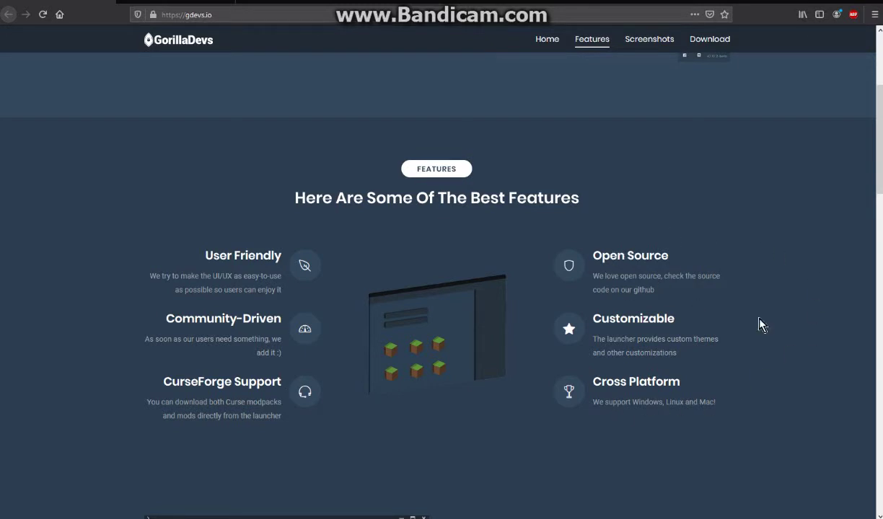
pyautogui.scroll(-2, 806, 338)
pyautogui.scroll(-4, 807, 337)
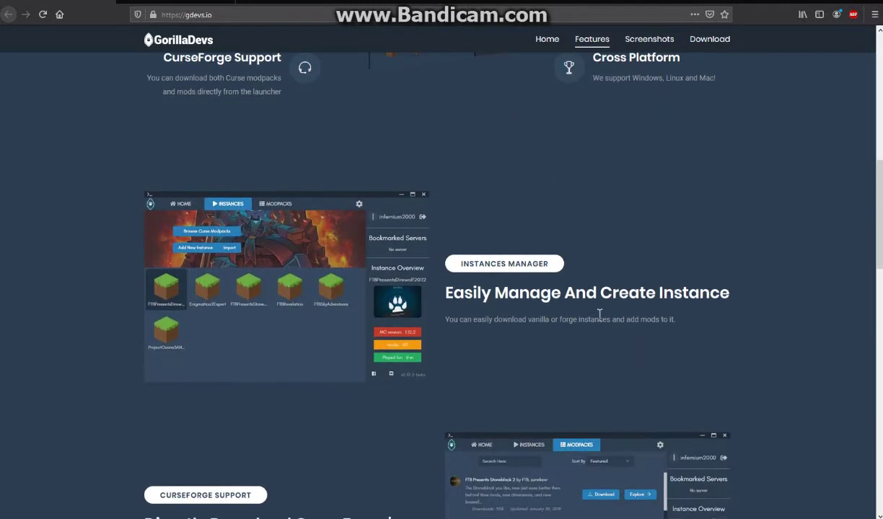
pyautogui.scroll(-4, 802, 350)
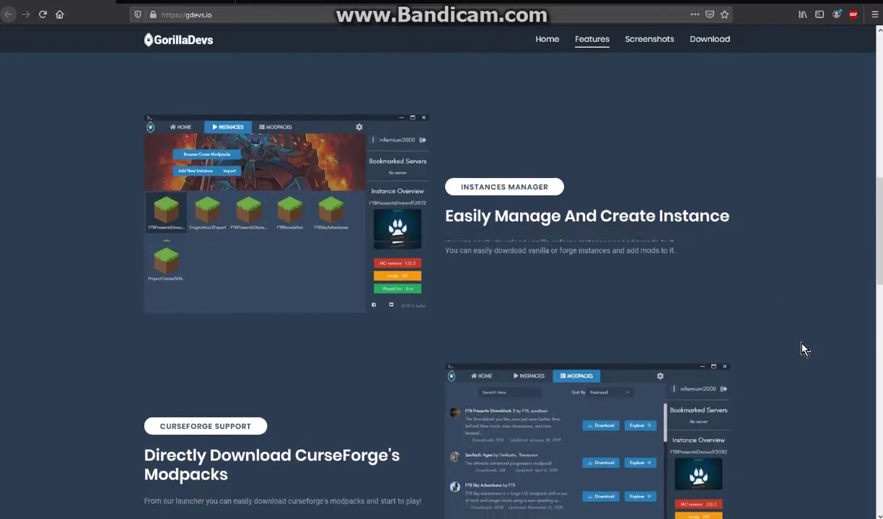
pyautogui.scroll(-2, 802, 350)
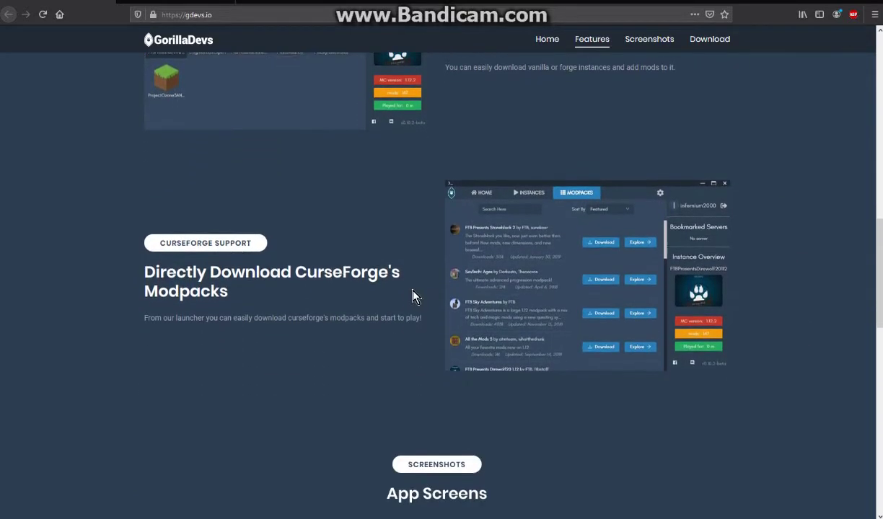
pyautogui.scroll(-4, 767, 324)
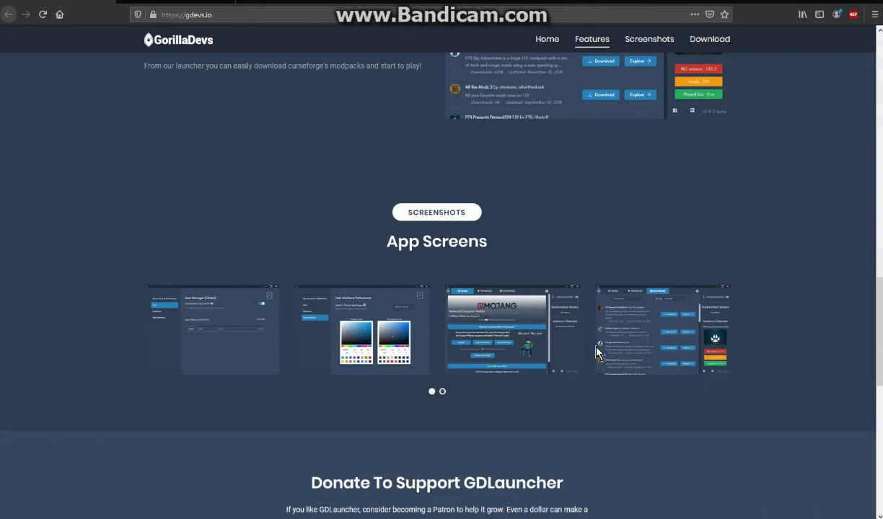
pyautogui.scroll(-5, 720, 360)
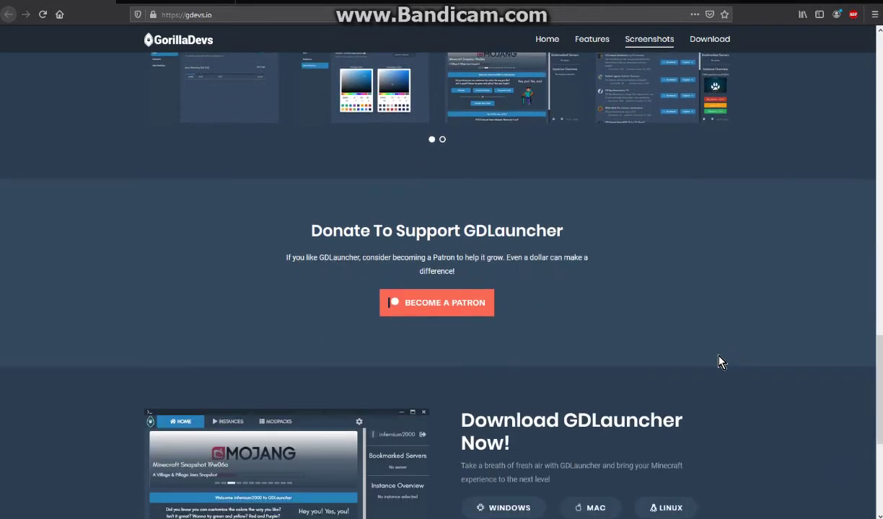
pyautogui.scroll(-3, 618, 309)
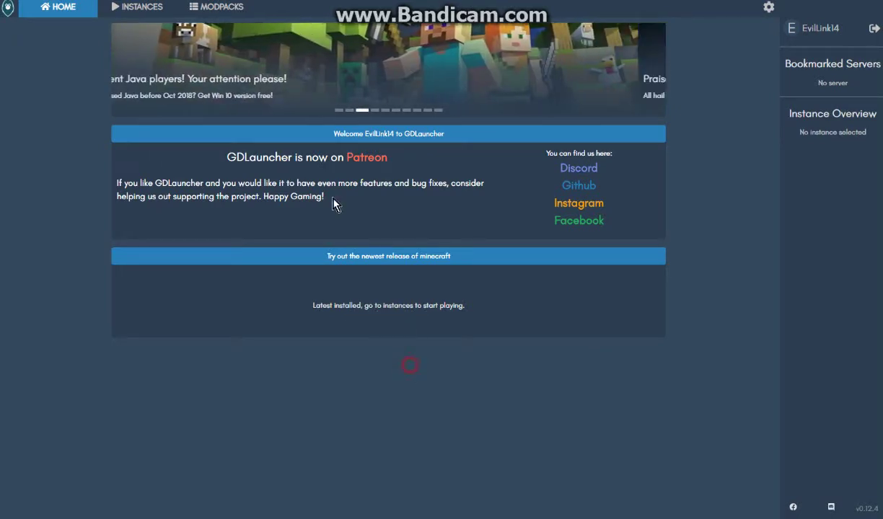
pyautogui.click(141, 10)
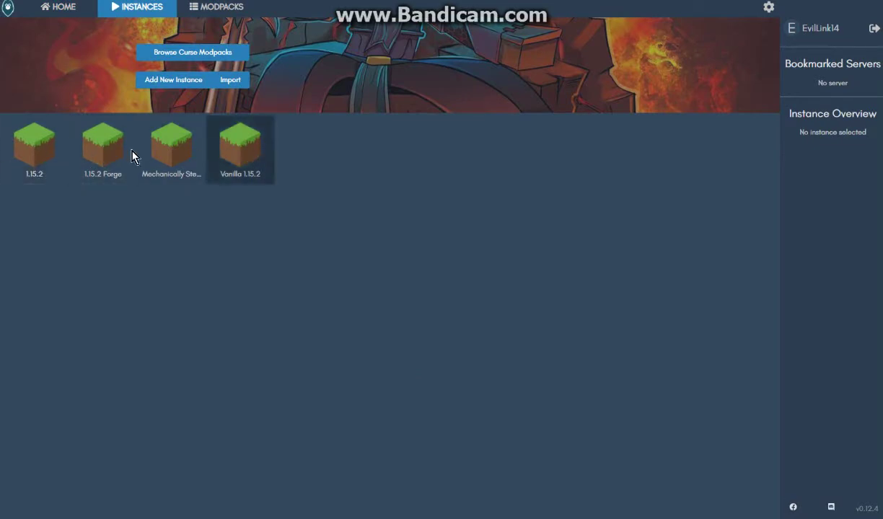
pyautogui.click(66, 10)
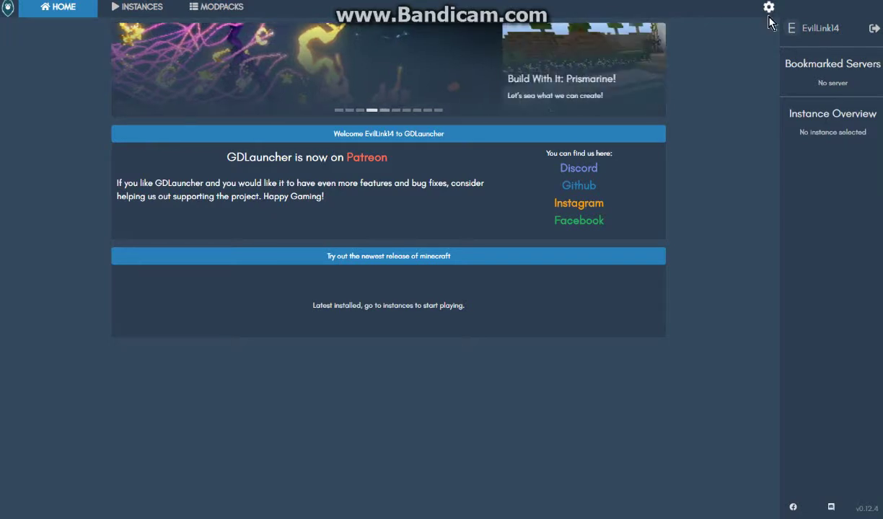
# Click through the Vanilla 1.15.2, 1.15.2 Forge and Mechanically Steamed overviews, ending on Mechanically Steamed
pyautogui.click(167, 8)
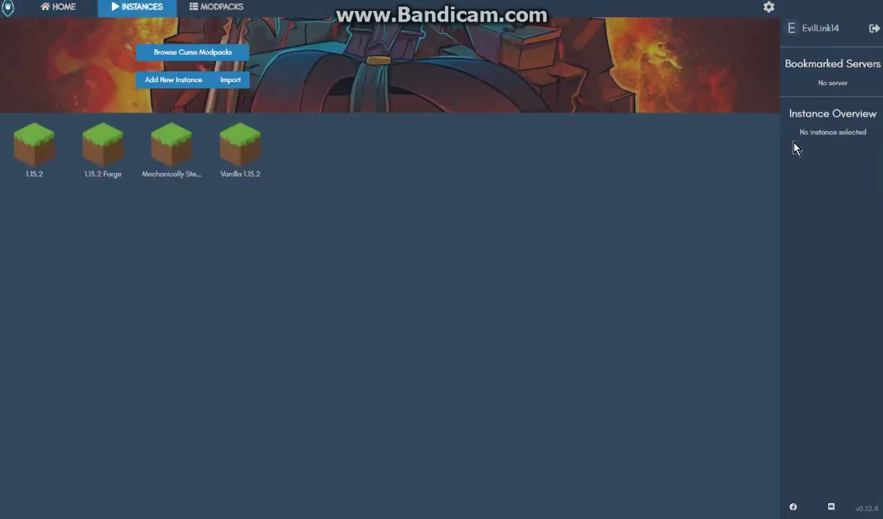
pyautogui.click(231, 150)
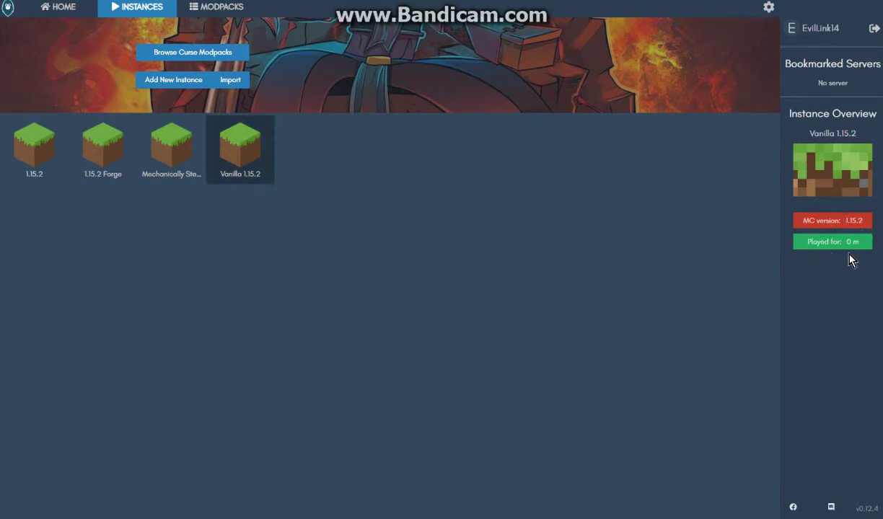
pyautogui.click(538, 213)
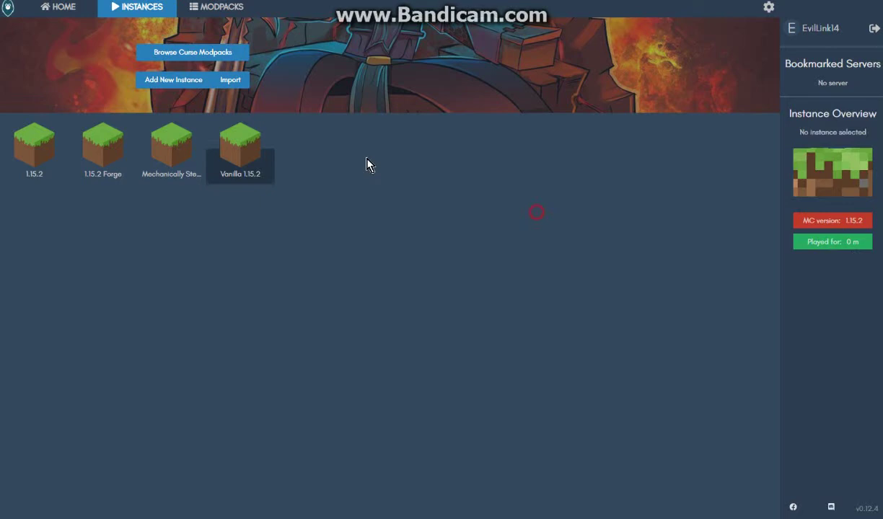
pyautogui.click(237, 152)
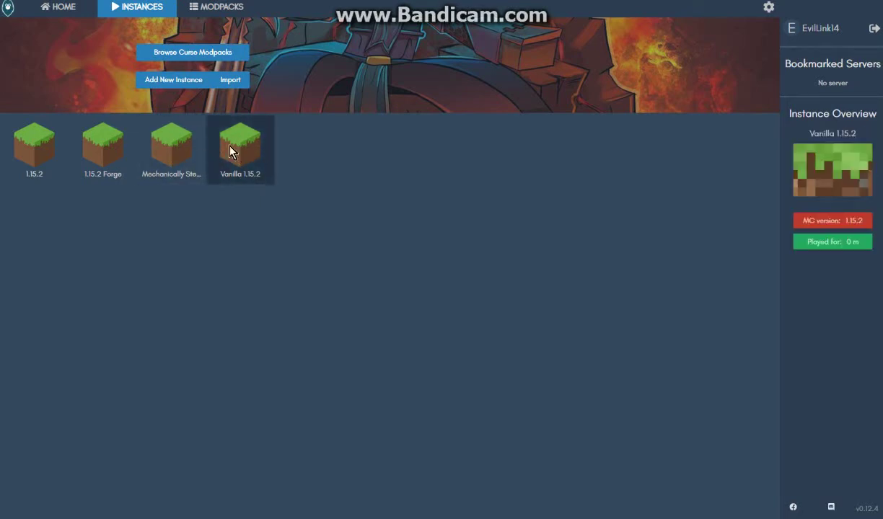
pyautogui.click(175, 154)
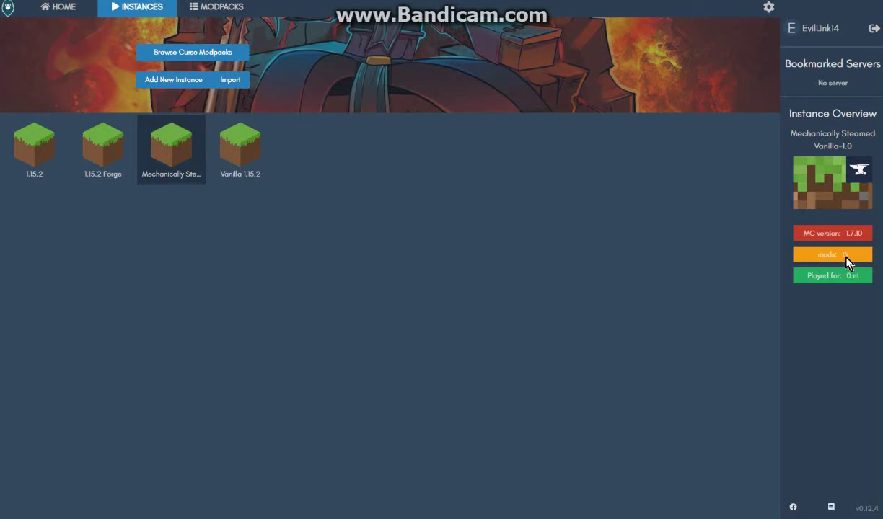
pyautogui.click(120, 145)
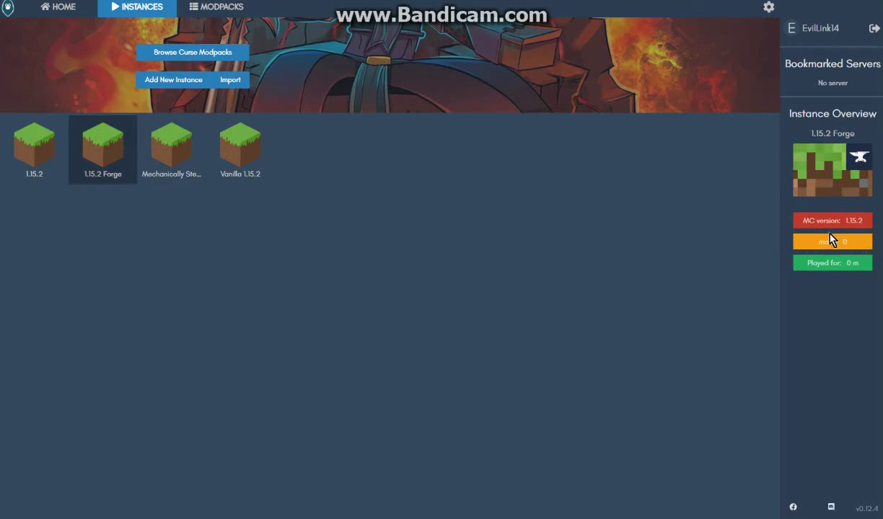
pyautogui.click(189, 151)
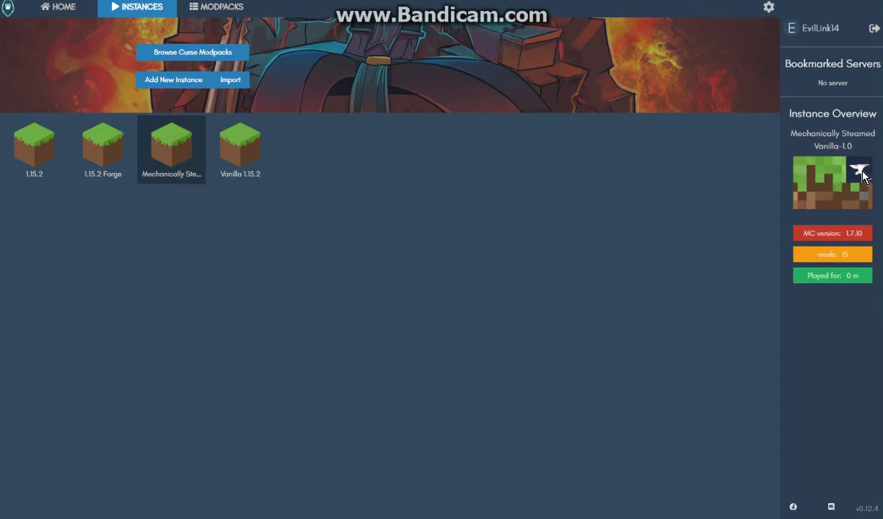
pyautogui.click(254, 155)
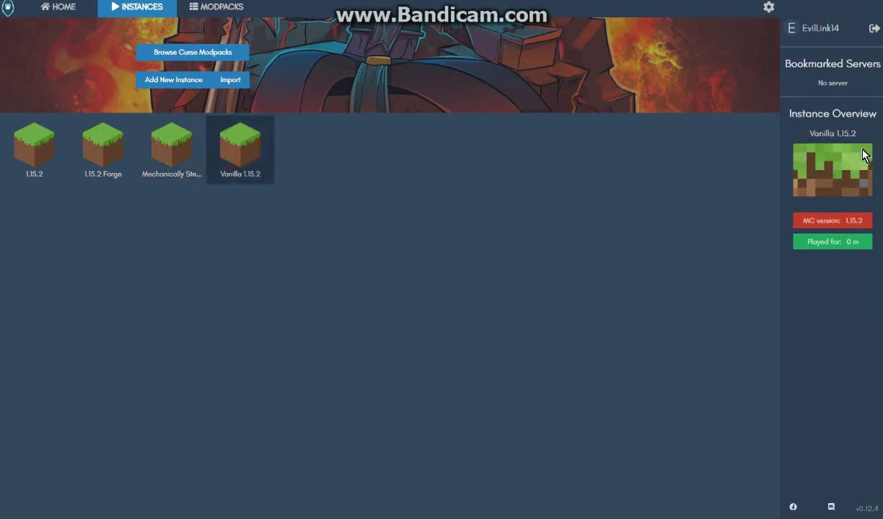
pyautogui.click(173, 152)
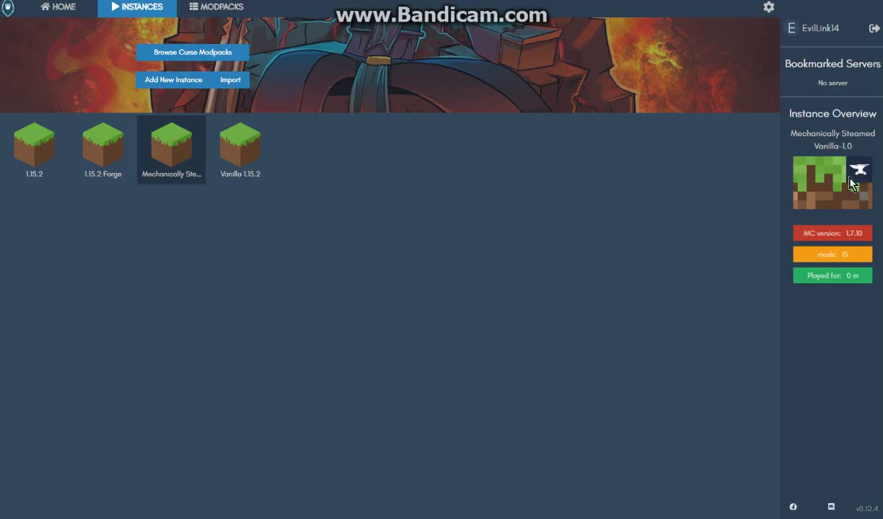
# Search the CurseForge modpacks for 'suntonned duck' and sort the results by Author
pyautogui.click(199, 53)
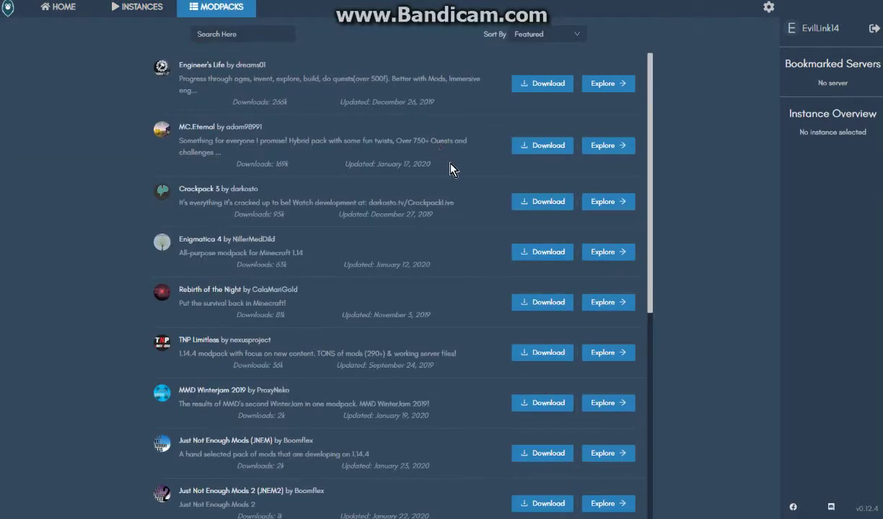
pyautogui.click(536, 36)
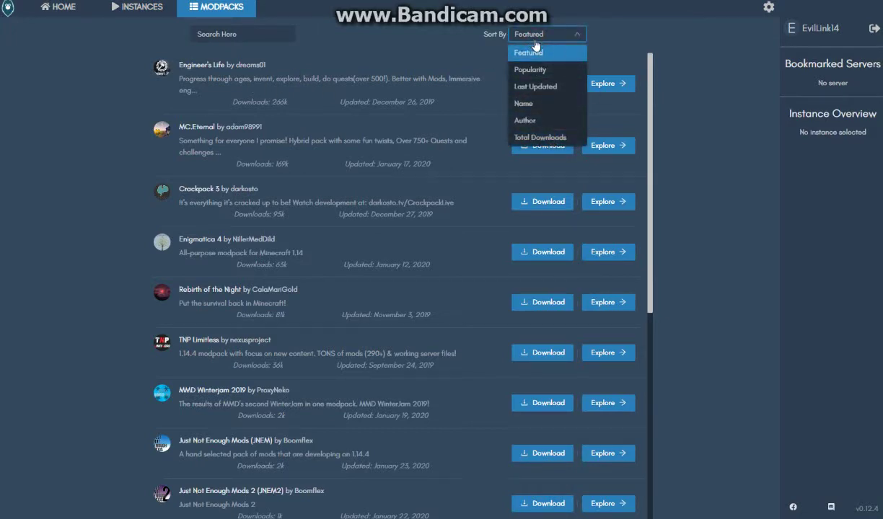
pyautogui.click(242, 33)
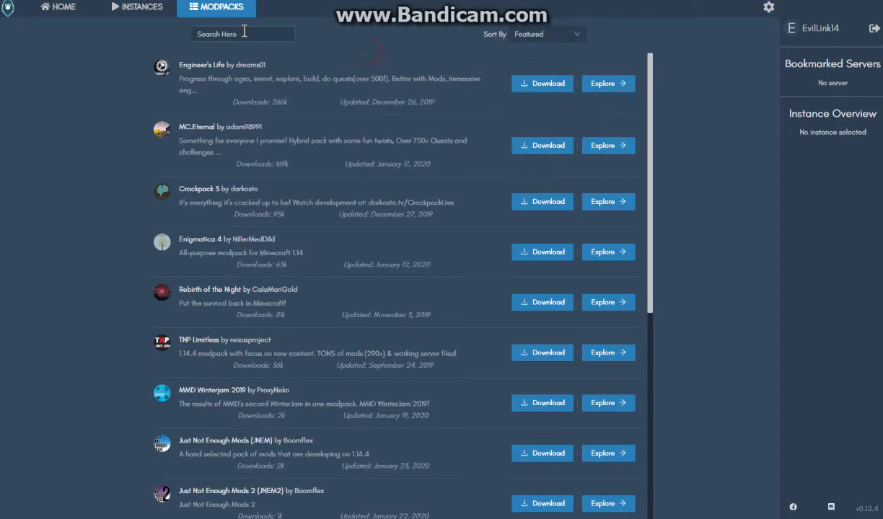
pyautogui.write('sunto')
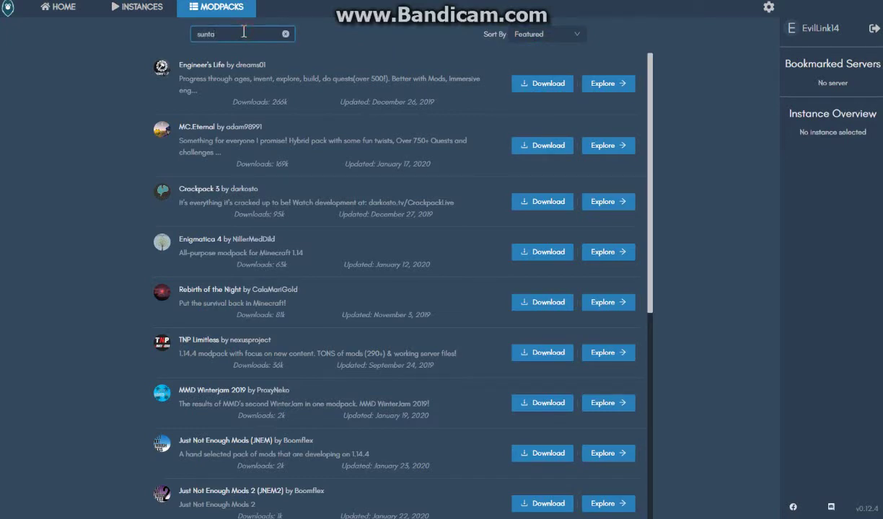
pyautogui.write('nned duck')
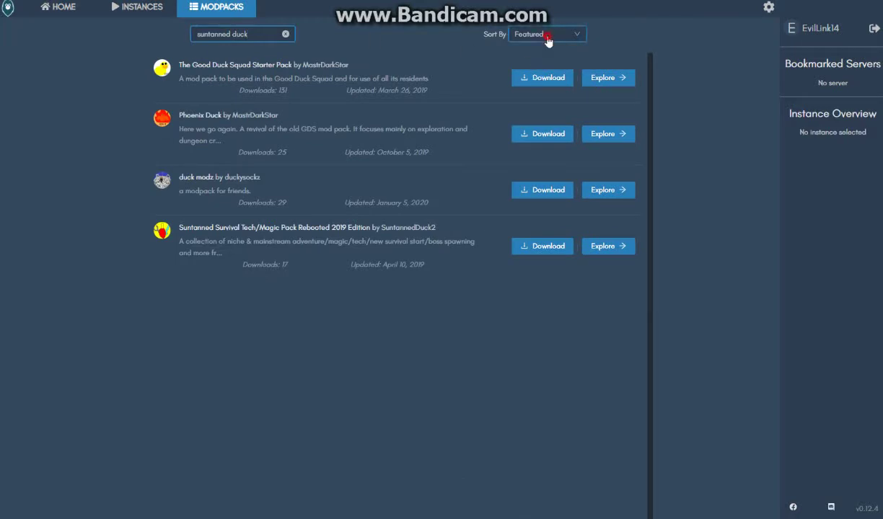
pyautogui.click(544, 34)
pyautogui.click(529, 120)
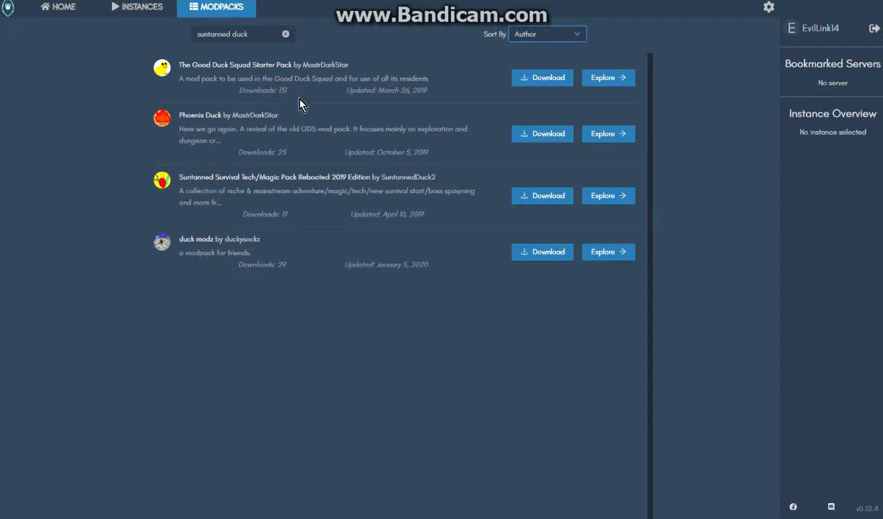
pyautogui.click(405, 179)
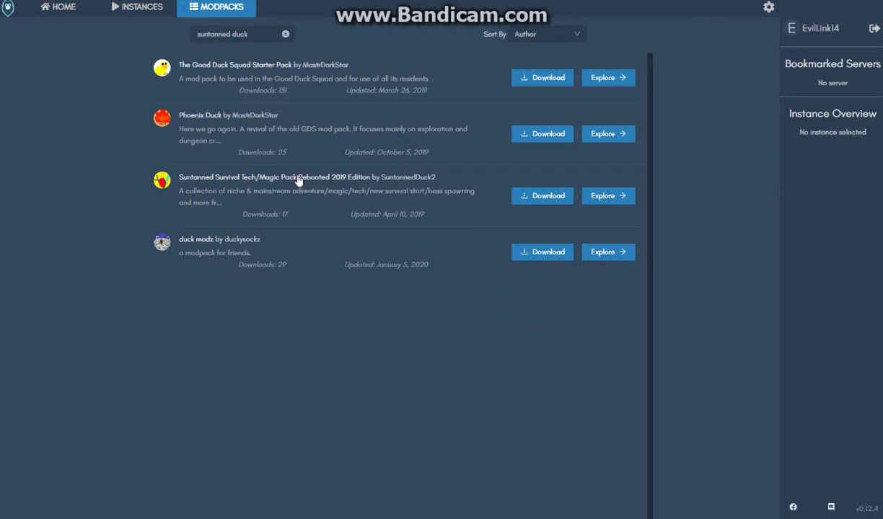
# Scroll through the Suntanned Survival pack's description and mod list to the end, then close it
pyautogui.click(321, 179)
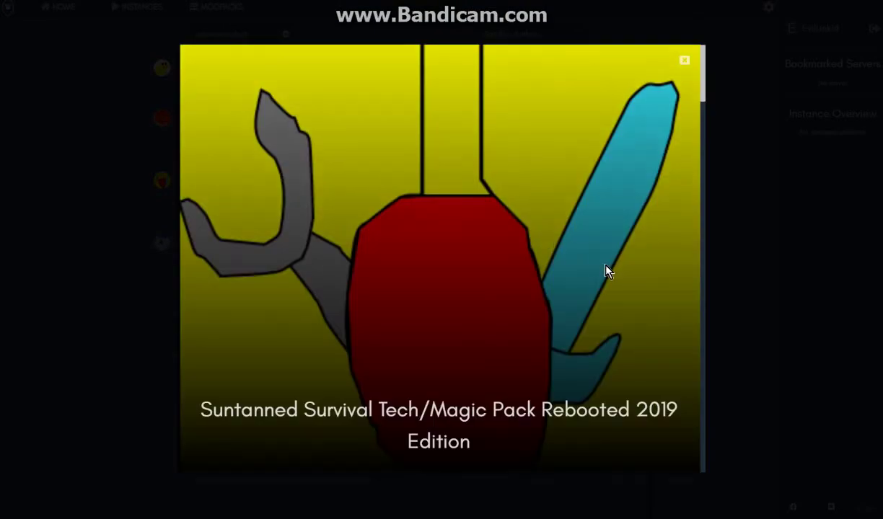
pyautogui.scroll(-5, 606, 270)
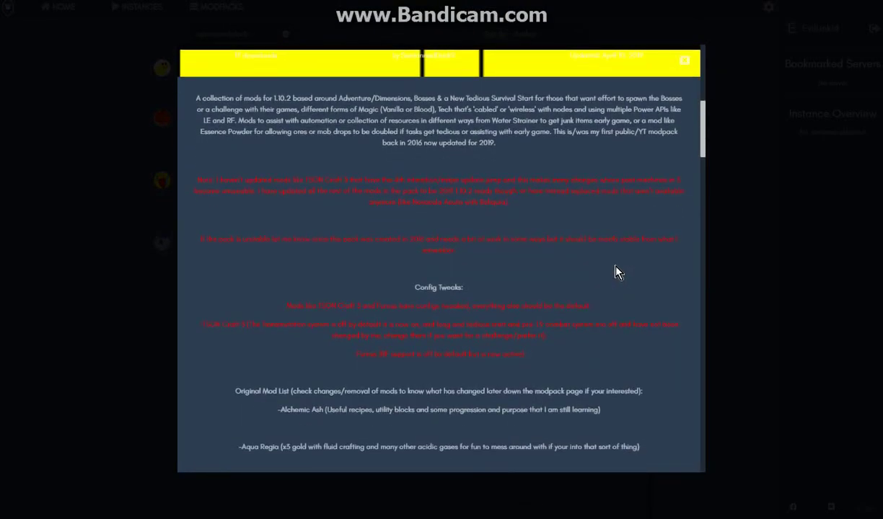
pyautogui.scroll(6, 606, 270)
pyautogui.scroll(-5, 560, 317)
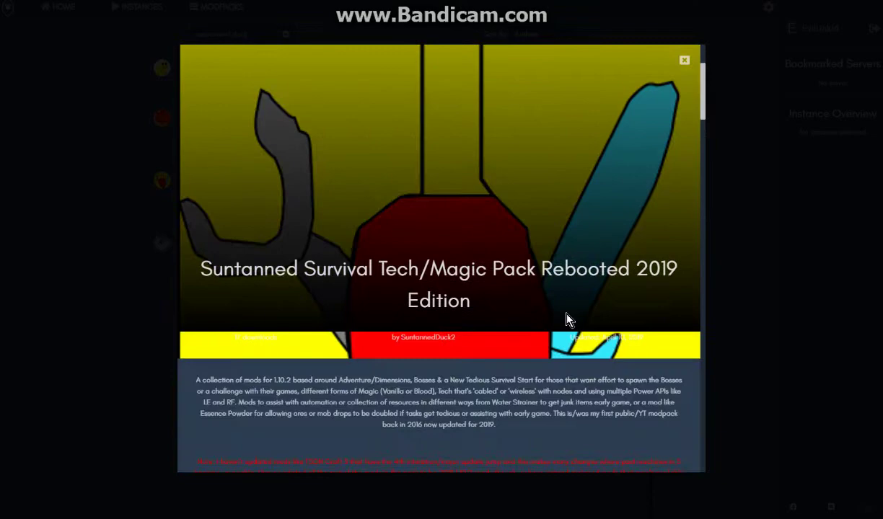
pyautogui.scroll(-3, 528, 298)
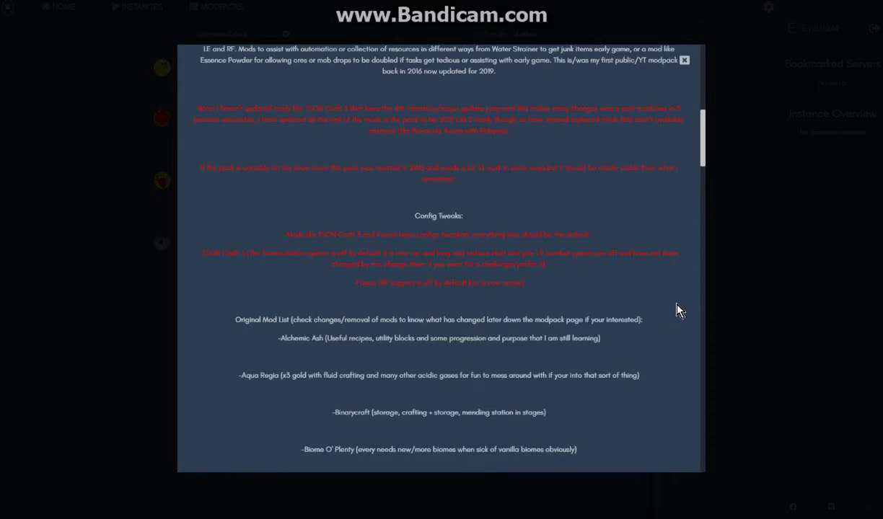
pyautogui.scroll(1, 671, 325)
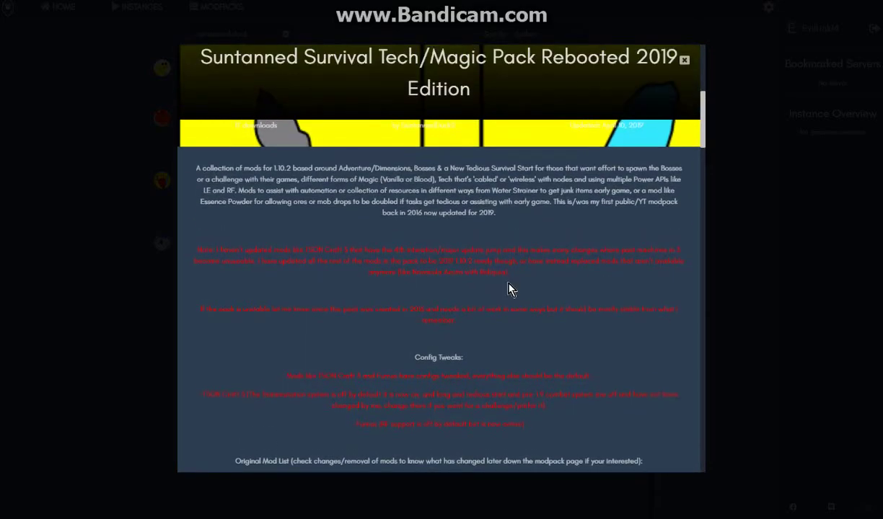
pyautogui.scroll(-6, 480, 301)
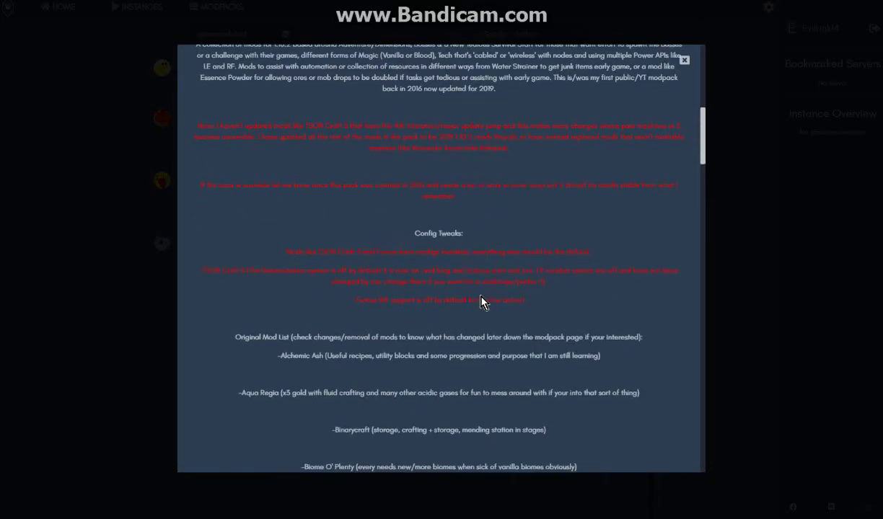
pyautogui.scroll(-10, 602, 309)
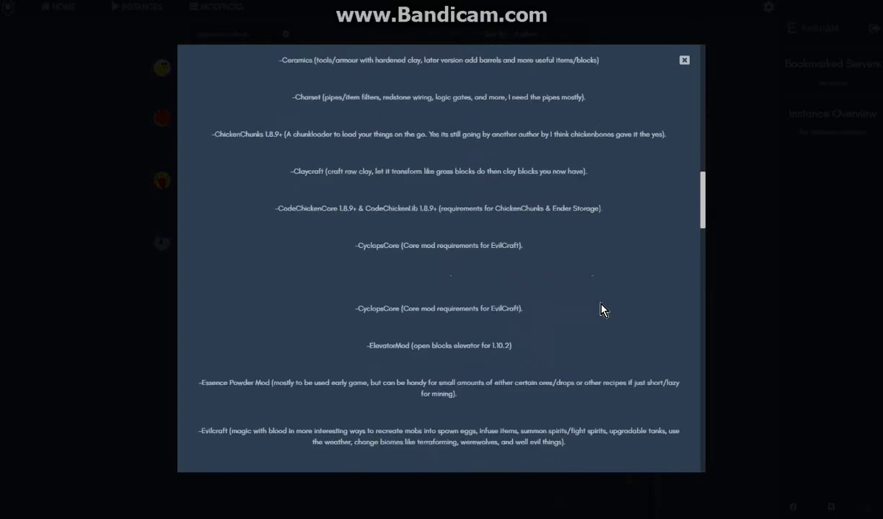
pyautogui.scroll(-12, 600, 309)
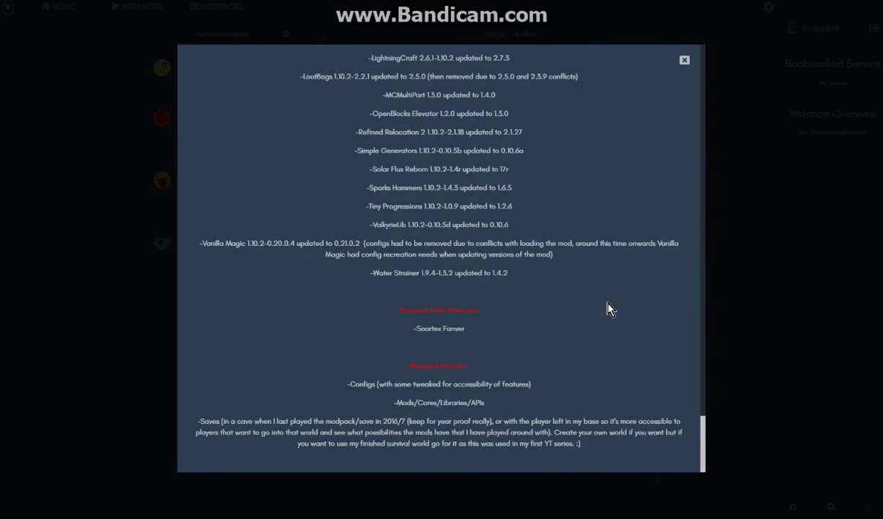
pyautogui.click(684, 60)
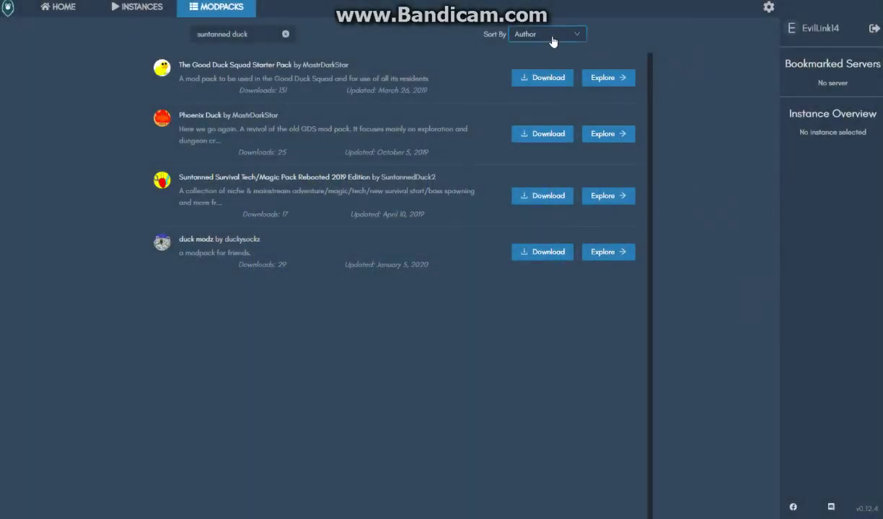
# Clear the 'suntanned duck' search and bring up the 1.15.2 instance's overview and actions menu
pyautogui.tripleClick(264, 34)
pyautogui.press('BackSpace')
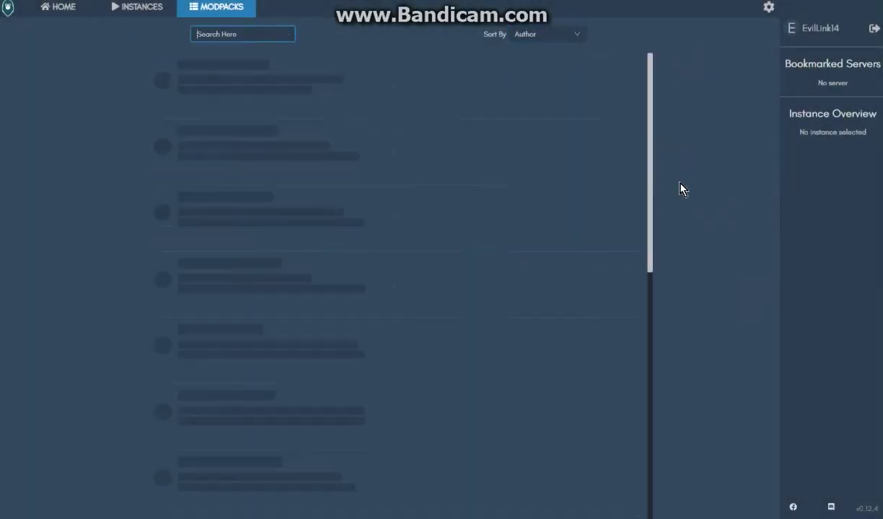
pyautogui.click(143, 10)
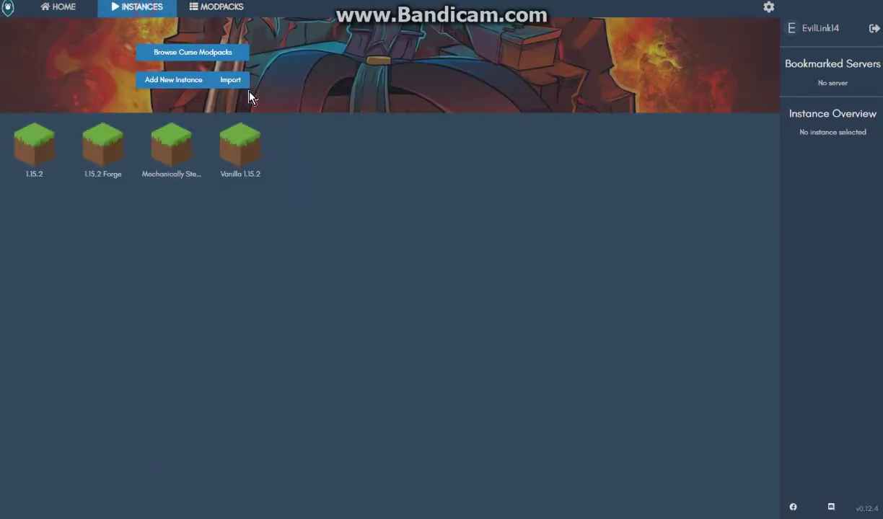
pyautogui.click(44, 149)
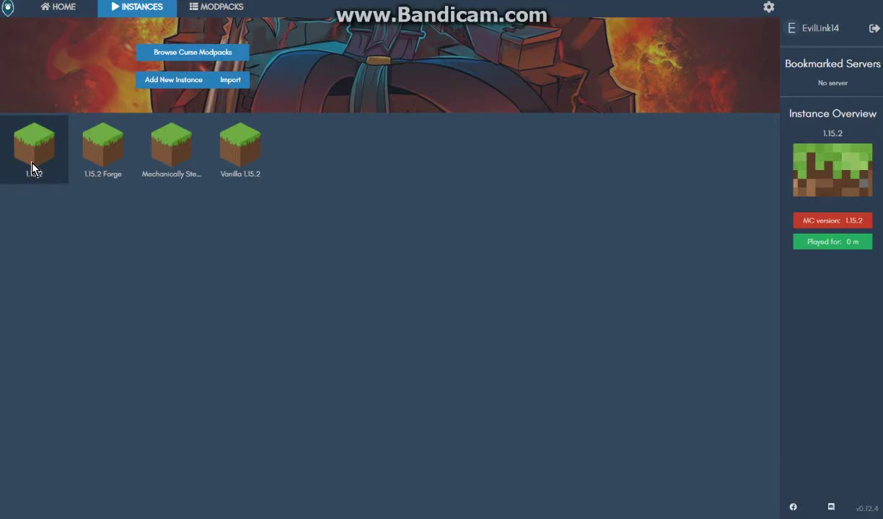
pyautogui.rightClick(40, 162)
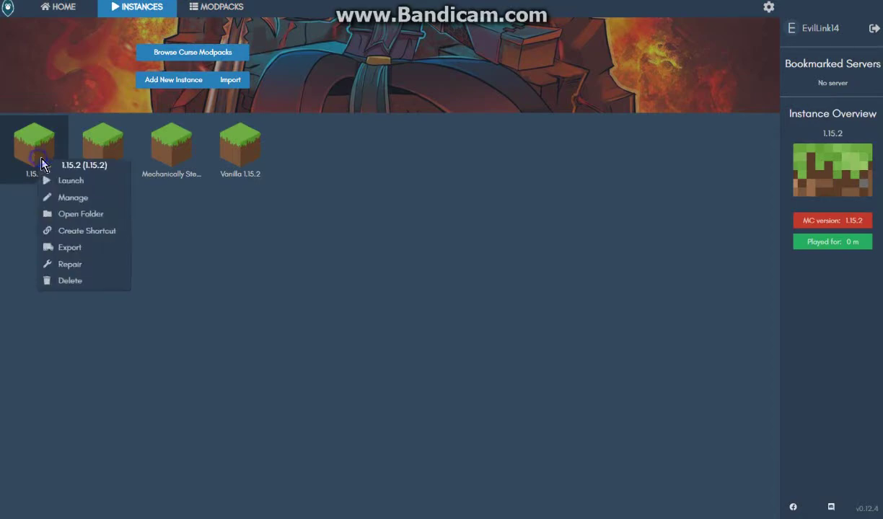
# Open Manage for 1.15.2 and toggle the Java memory and Java arguments overrides on, then off
pyautogui.click(107, 199)
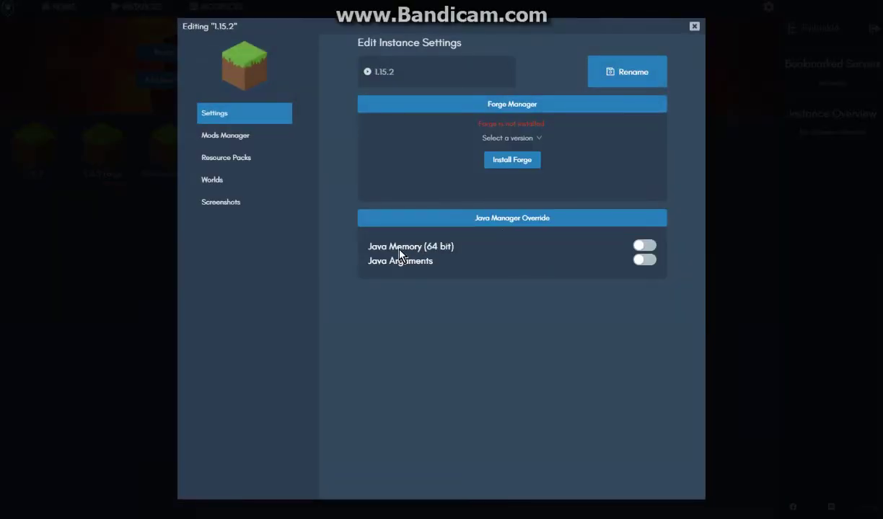
pyautogui.click(643, 246)
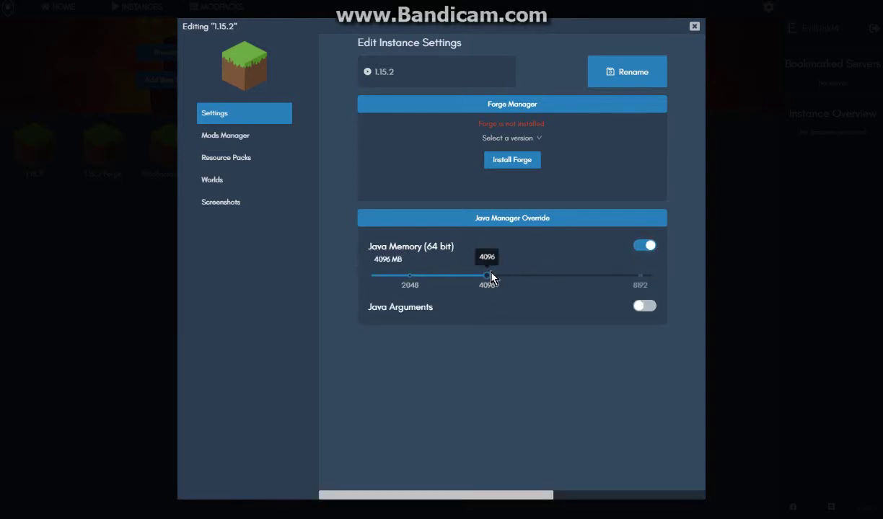
pyautogui.click(649, 246)
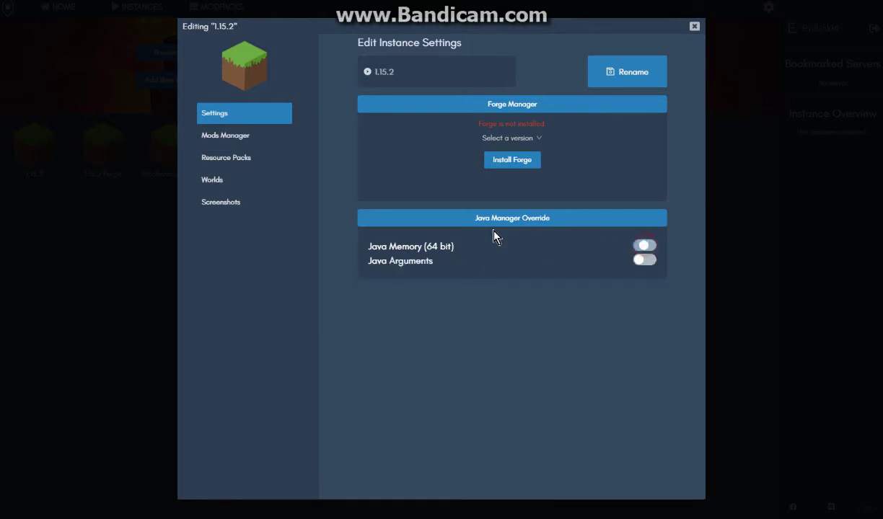
pyautogui.click(647, 261)
pyautogui.click(522, 279)
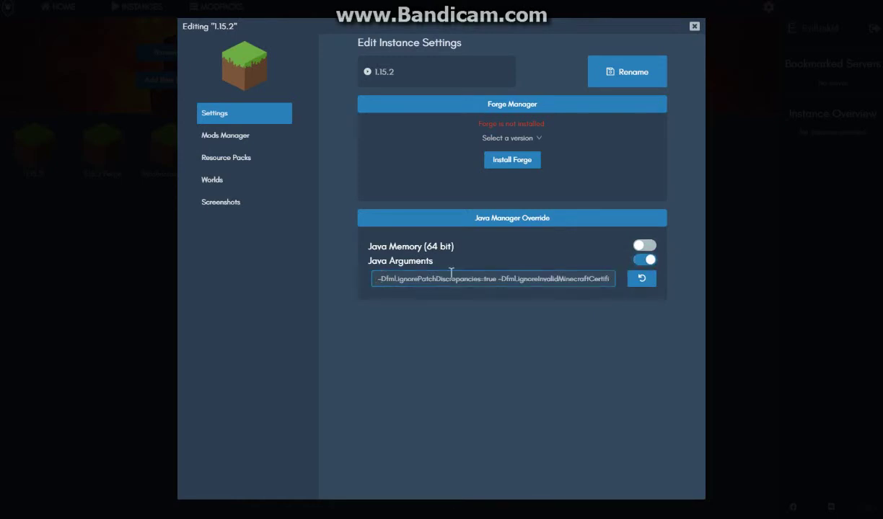
pyautogui.click(647, 264)
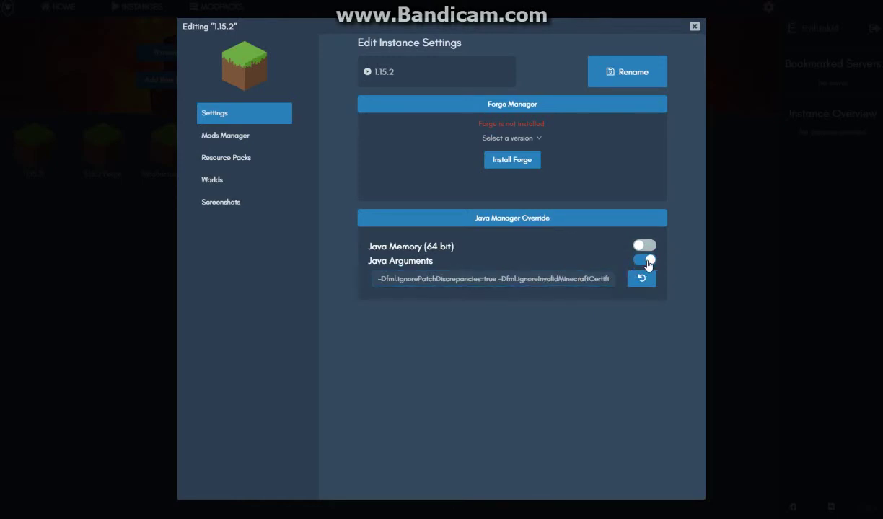
# Check the name field and Forge version list without changes, ending on the Mods Manager page
pyautogui.click(552, 322)
pyautogui.click(614, 172)
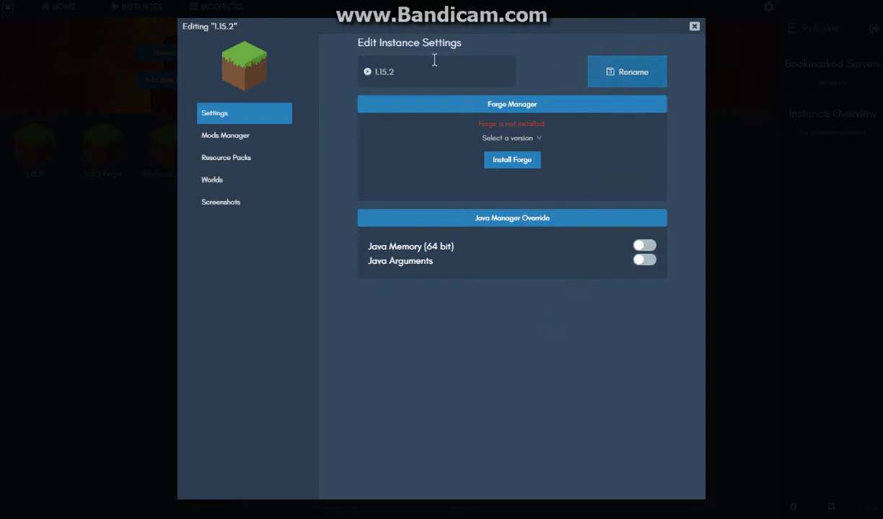
pyautogui.click(409, 68)
pyautogui.click(622, 83)
pyautogui.click(611, 80)
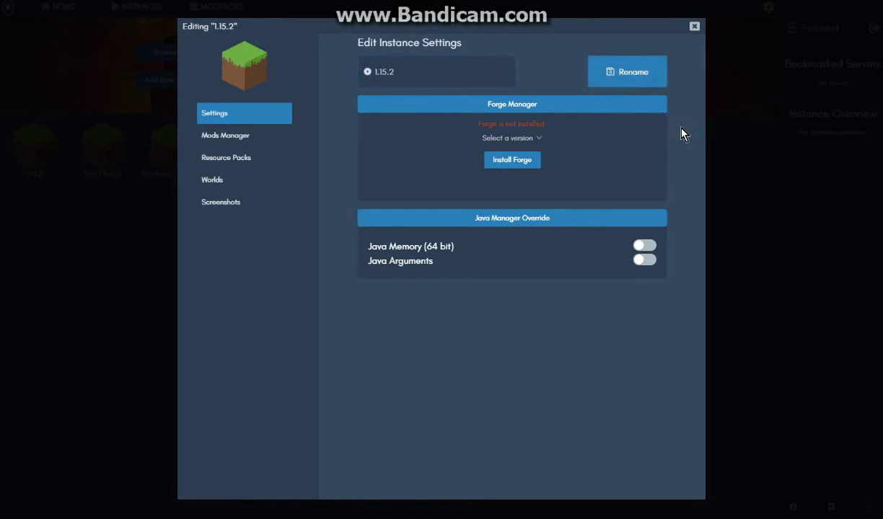
pyautogui.click(540, 139)
pyautogui.click(505, 157)
pyautogui.click(266, 139)
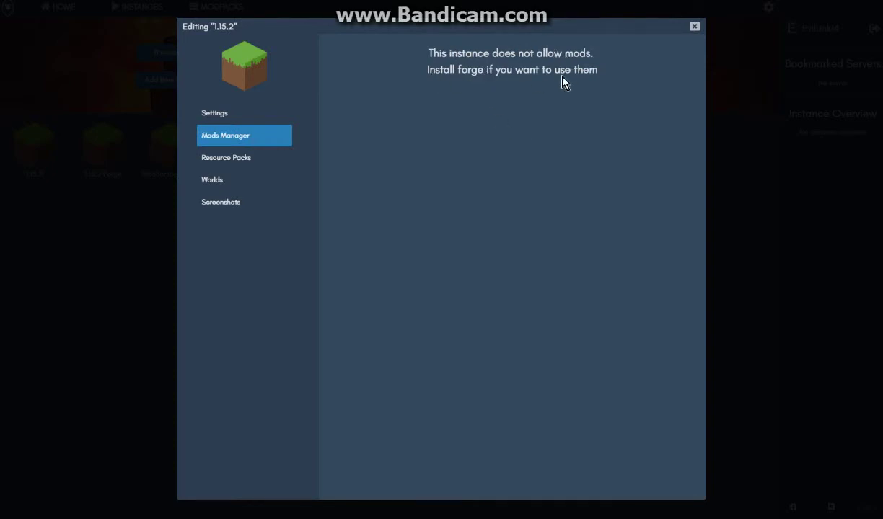
# Browse the 1.15.2 instance's Resource Packs, Worlds and Screenshots pages, then close the editor
pyautogui.click(249, 159)
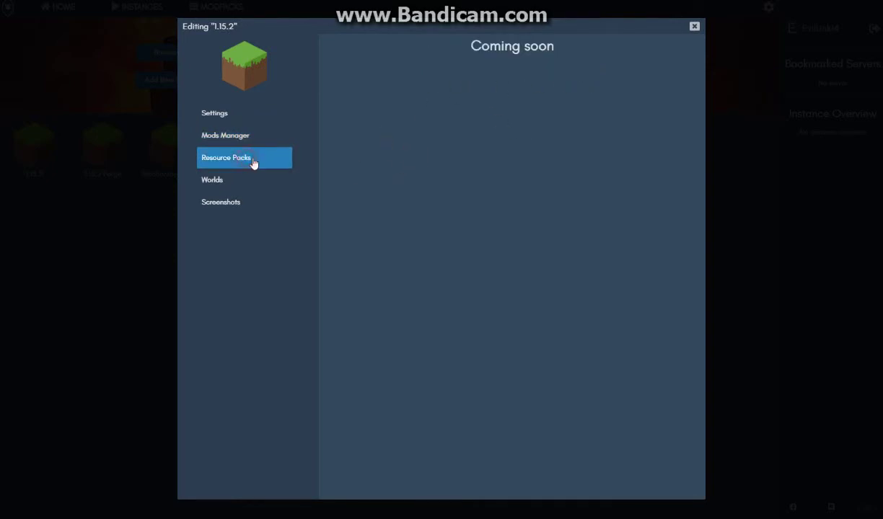
pyautogui.click(254, 184)
pyautogui.click(267, 205)
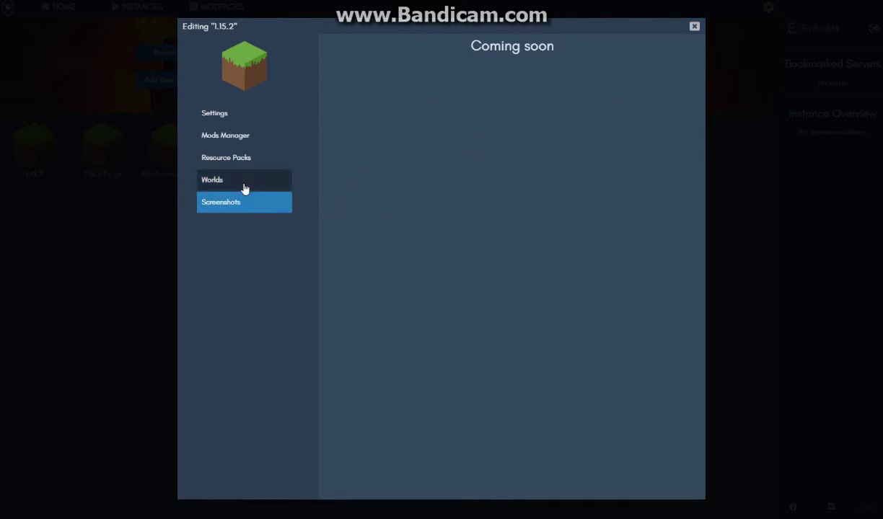
pyautogui.click(242, 184)
pyautogui.click(254, 159)
pyautogui.click(694, 26)
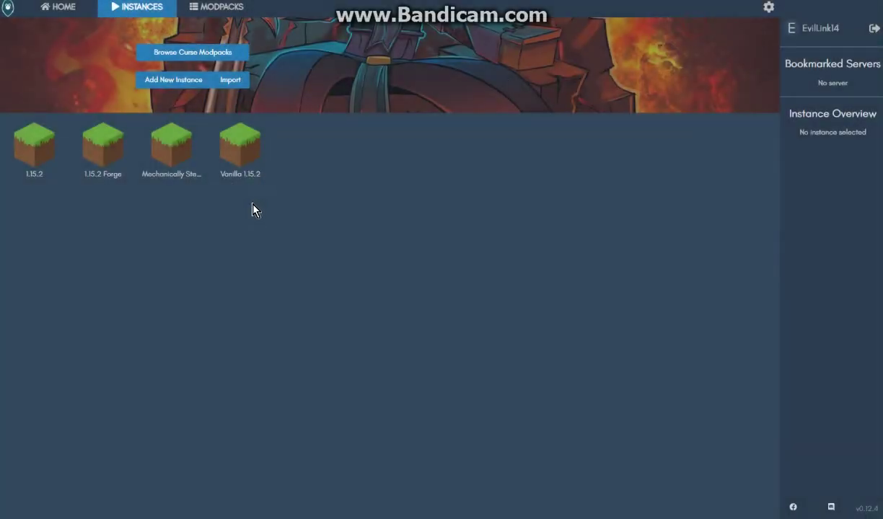
pyautogui.click(117, 156)
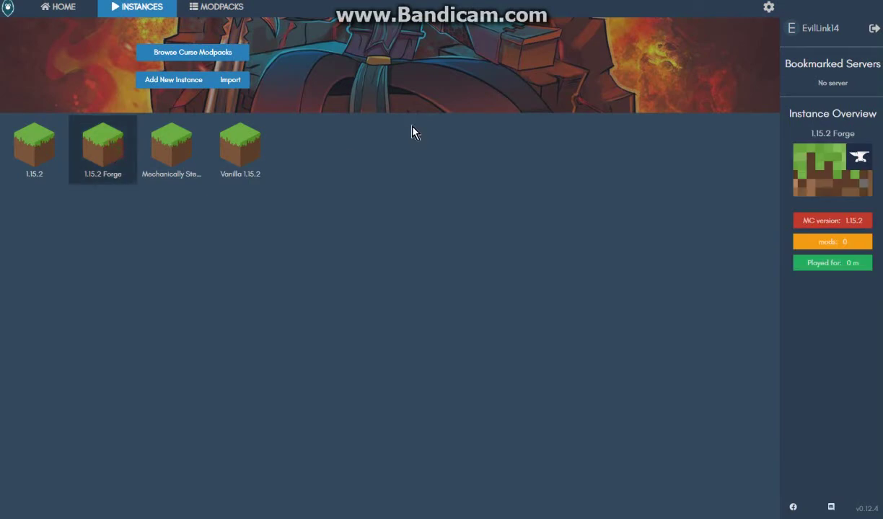
pyautogui.rightClick(108, 153)
pyautogui.click(162, 192)
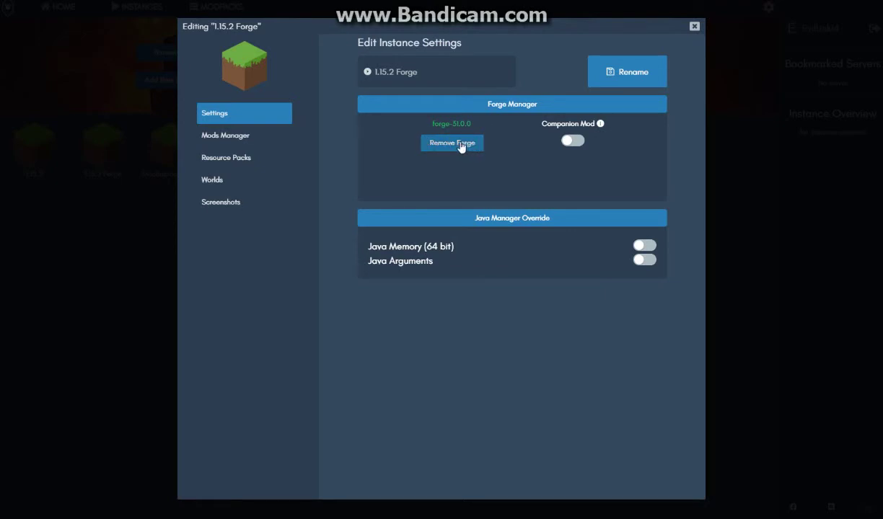
pyautogui.moveTo(599, 126)
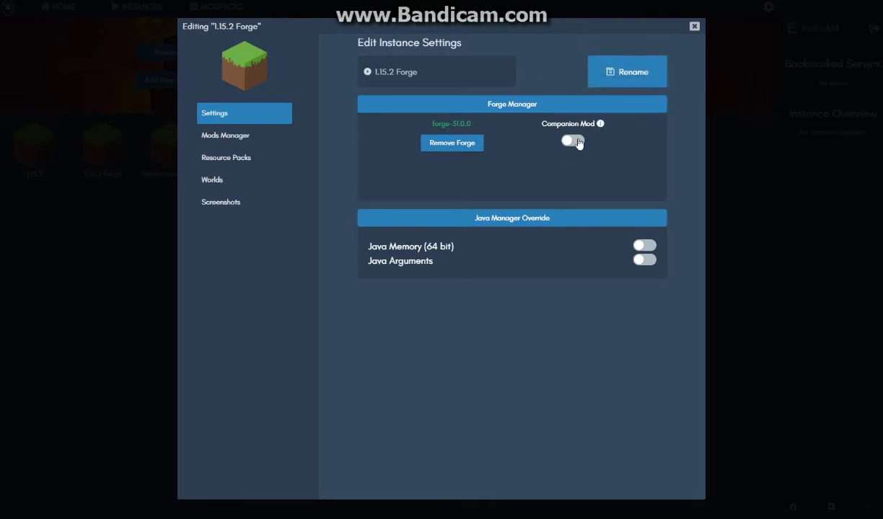
pyautogui.click(240, 142)
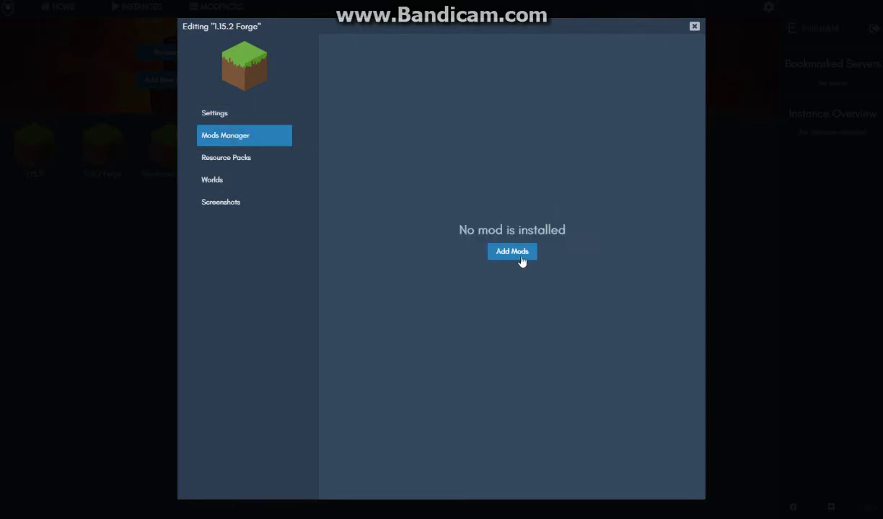
# Close the 1.15.2 Forge editor and open Mods Manager for Mechanically Steamed Vanilla-1.0
pyautogui.click(694, 26)
pyautogui.click(172, 167)
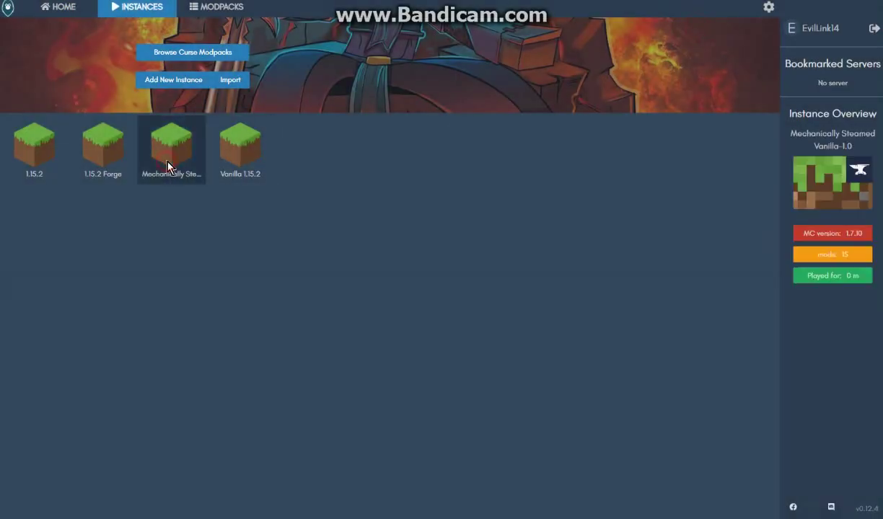
pyautogui.rightClick(171, 166)
pyautogui.click(215, 200)
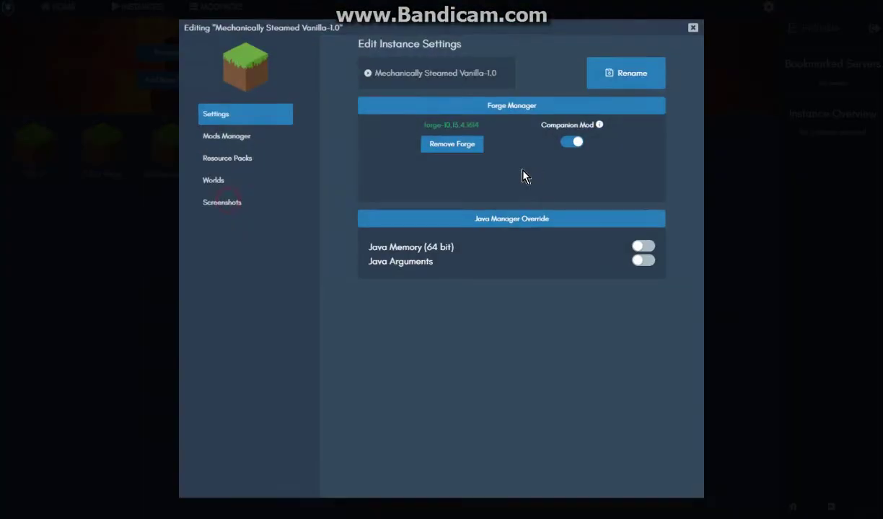
pyautogui.click(231, 141)
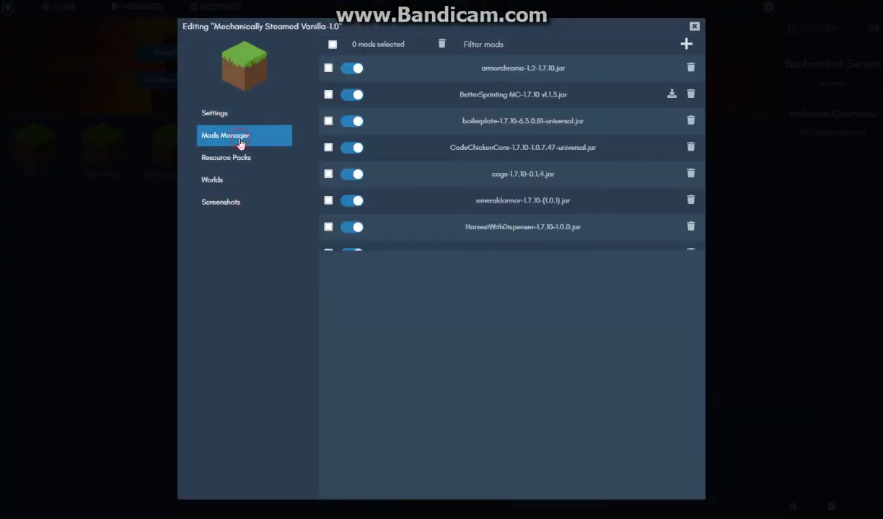
# Tick then untick the armorchroma and BetterSprinting mods, leaving all 15 enabled, and browse for new mods
pyautogui.click(328, 69)
pyautogui.click(328, 94)
pyautogui.click(329, 95)
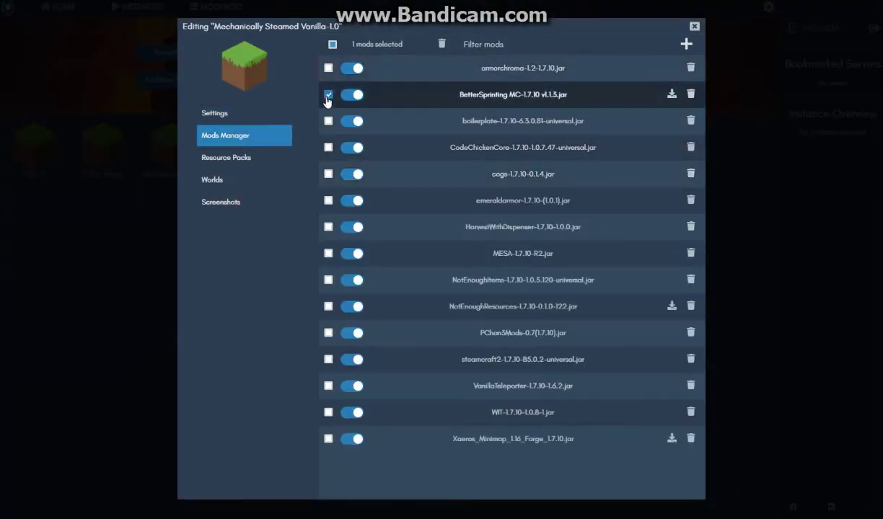
pyautogui.click(328, 69)
pyautogui.click(354, 70)
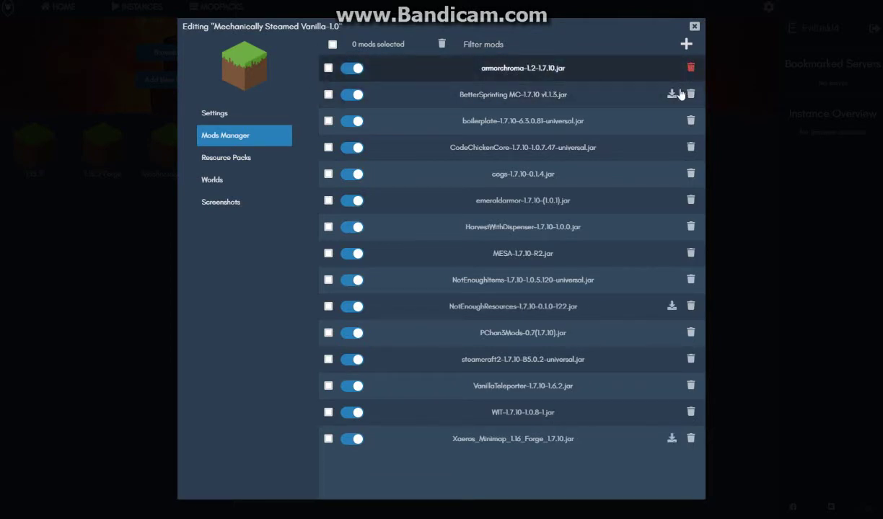
pyautogui.click(687, 45)
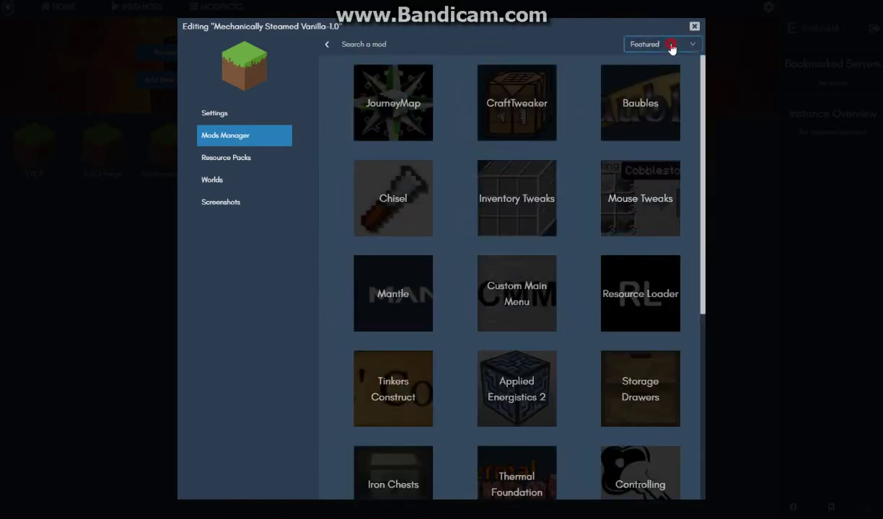
# Sort the mod catalogue by Author, try a 'jei' search, then search for 'ezstorage' instead
pyautogui.click(644, 45)
pyautogui.click(650, 137)
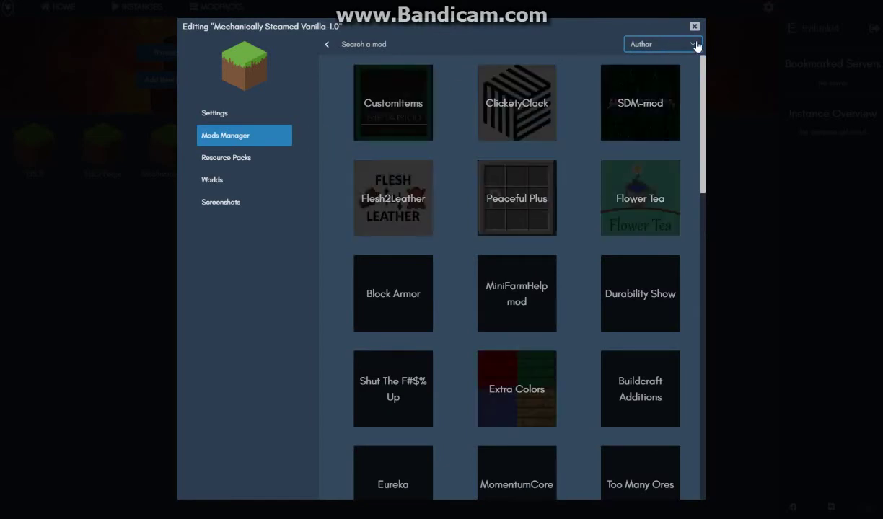
pyautogui.click(411, 40)
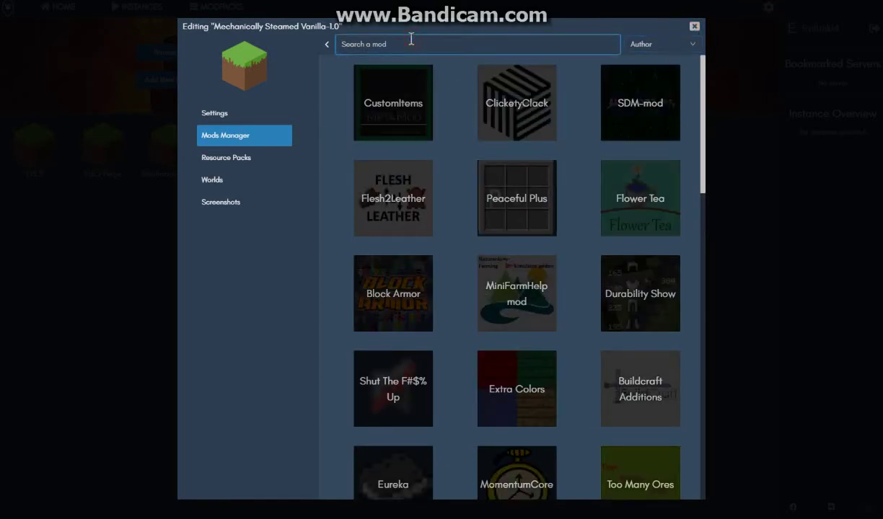
pyautogui.write('jei')
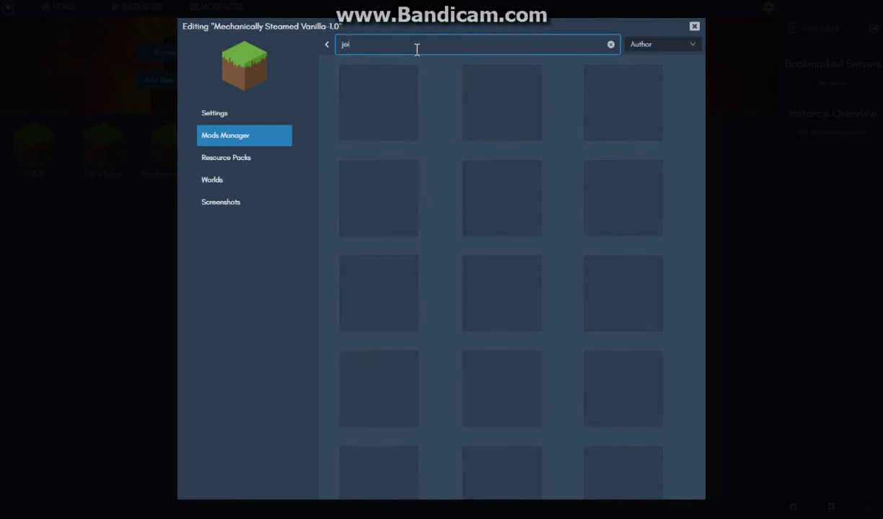
pyautogui.click(412, 47)
pyautogui.press('BackSpace')
pyautogui.press('BackSpace')
pyautogui.press('BackSpace')
pyautogui.write('ezstorage')
pyautogui.moveTo(407, 131)
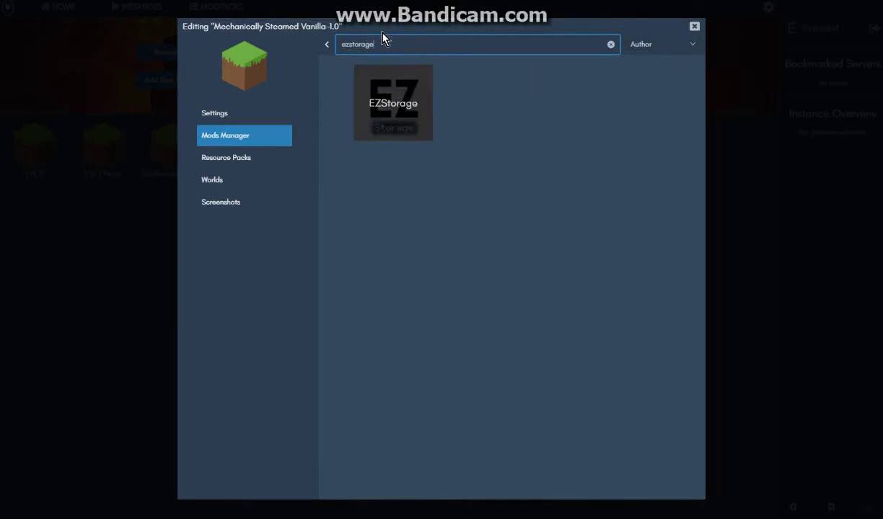
pyautogui.moveTo(378, 44); pyautogui.dragTo(321, 51)
# Open the EZStorage details page, scroll through it, and view its three available version files
pyautogui.click(408, 97)
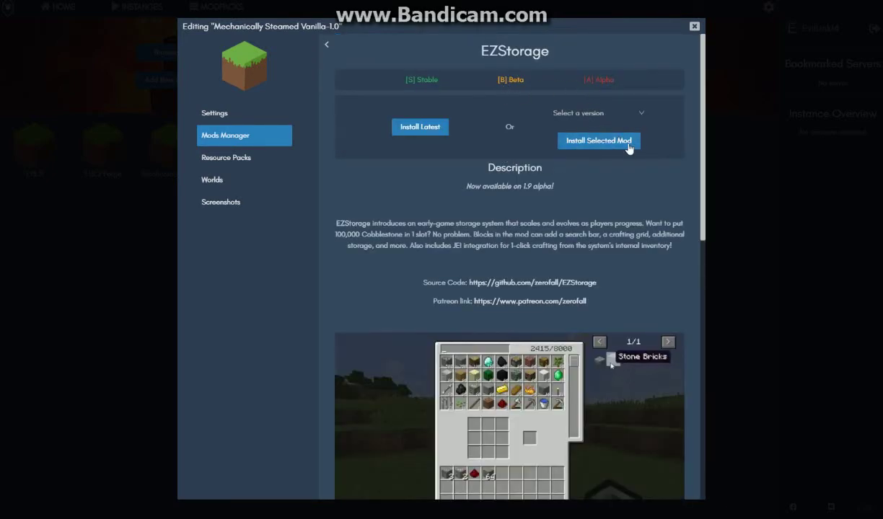
pyautogui.scroll(-6, 570, 253)
pyautogui.scroll(-2, 596, 268)
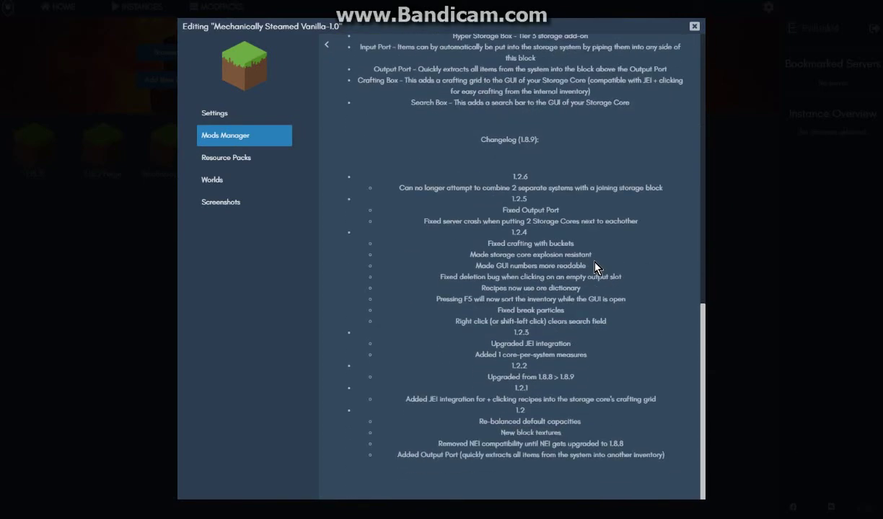
pyautogui.scroll(9, 587, 265)
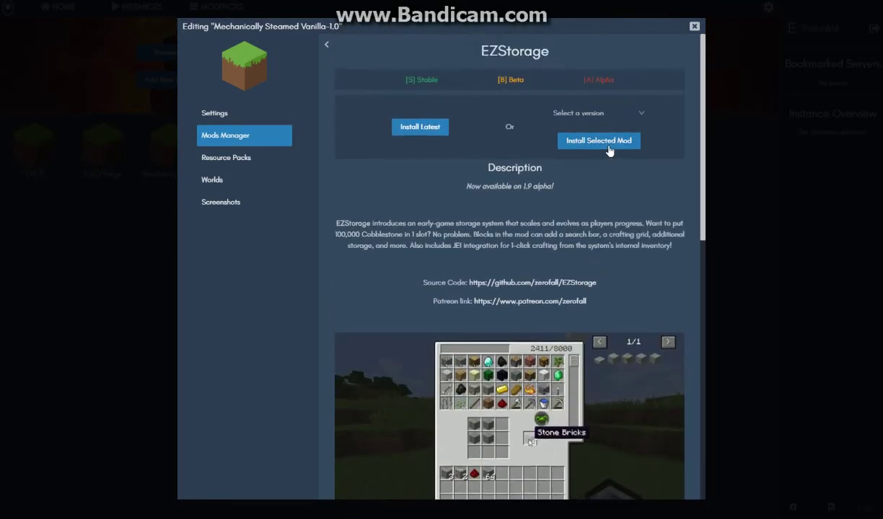
pyautogui.click(631, 114)
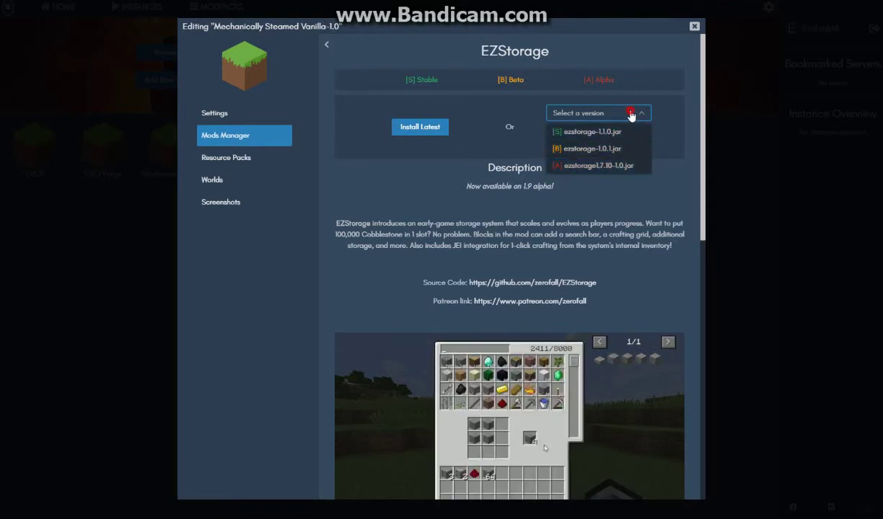
pyautogui.click(598, 132)
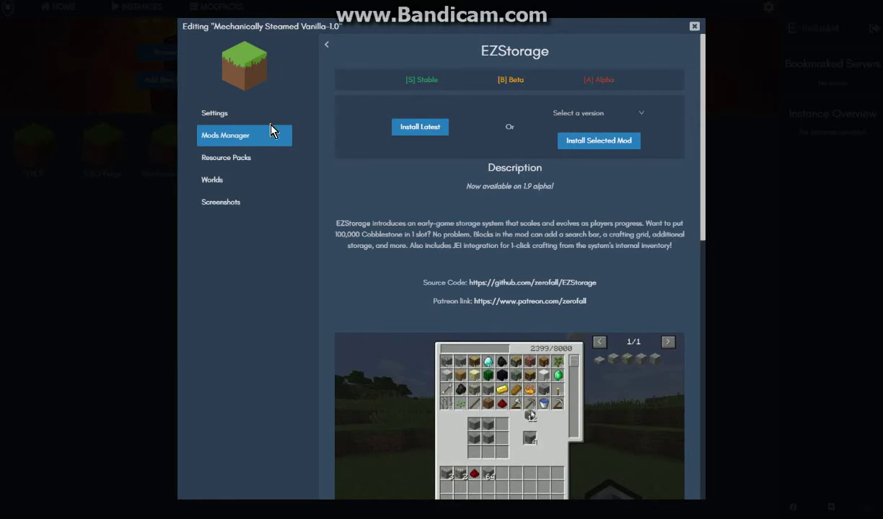
# In Mods Manager, filter installed mods for 'armor', clear the filter, and close the instance editor
pyautogui.click(259, 138)
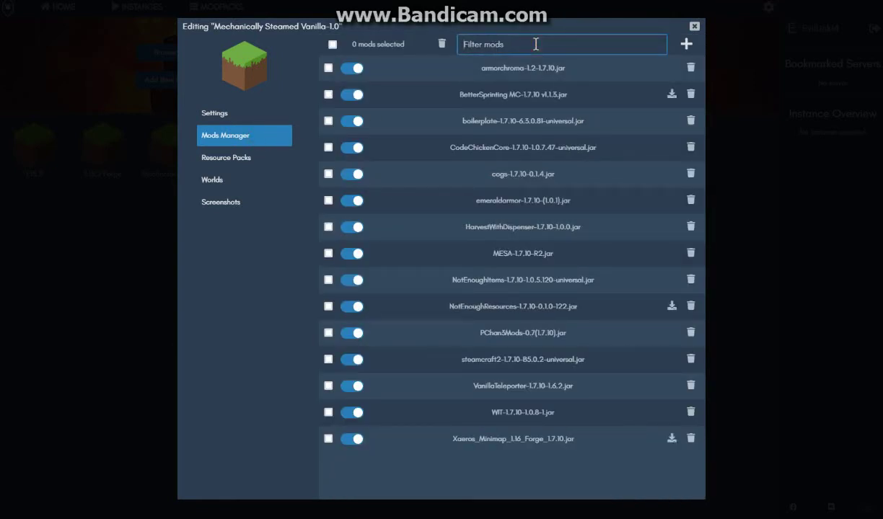
pyautogui.click(536, 44)
pyautogui.write('armor')
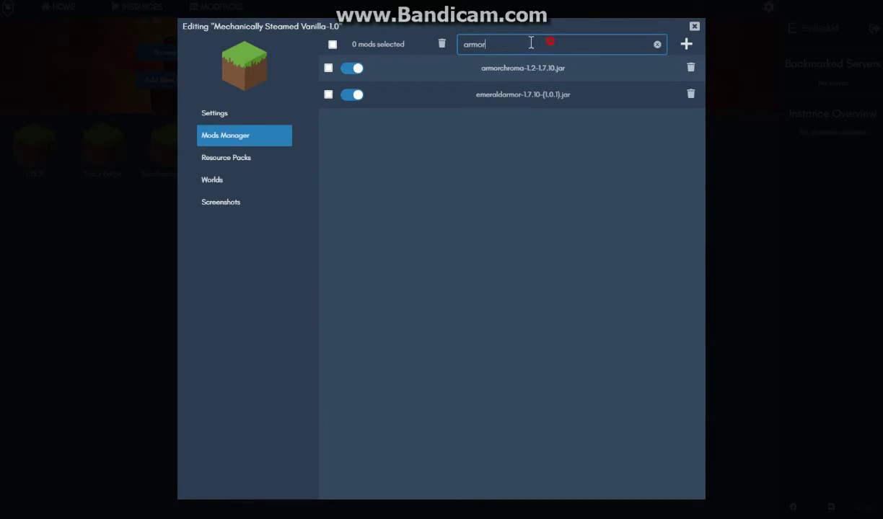
pyautogui.doubleClick(536, 44)
pyautogui.press('BackSpace')
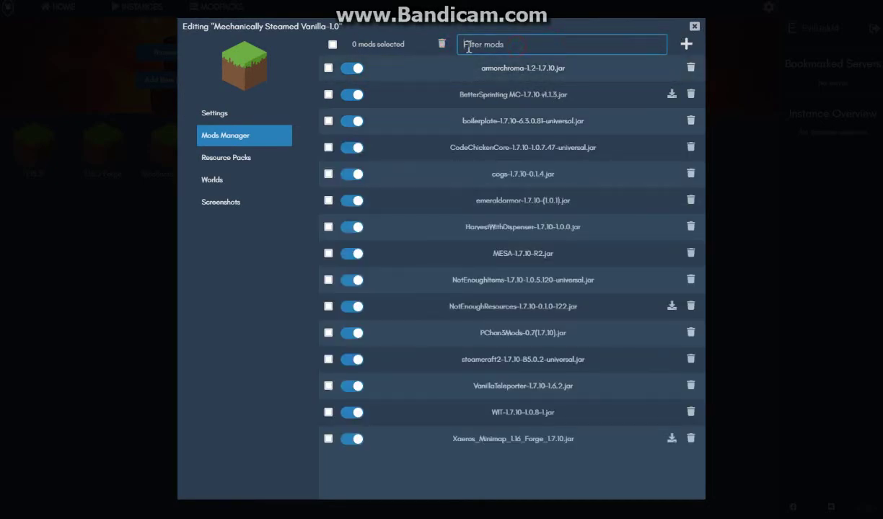
pyautogui.click(694, 27)
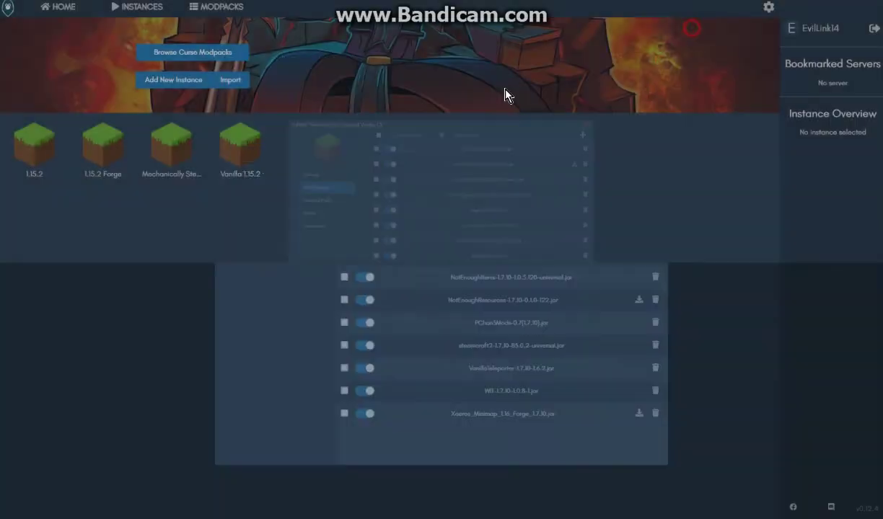
# Repair the Mechanically Steamed Vanilla-1.0 instance from its context menu
pyautogui.rightClick(181, 166)
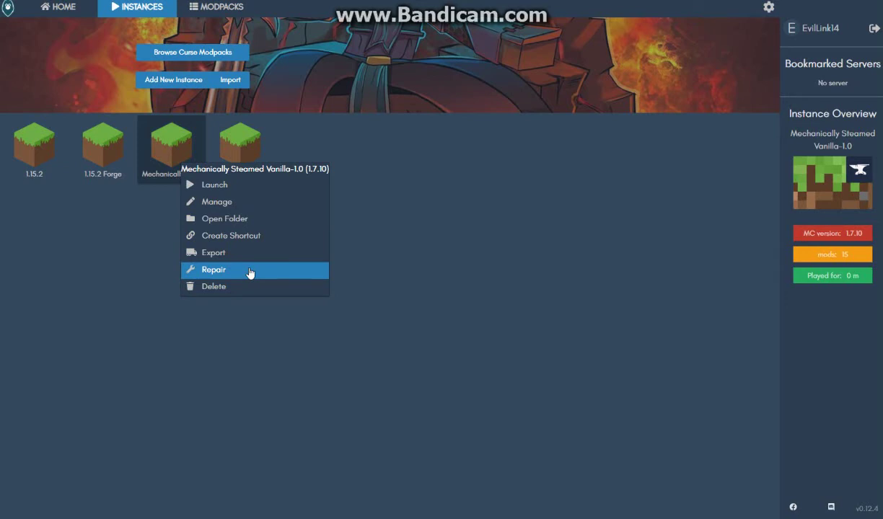
pyautogui.click(250, 272)
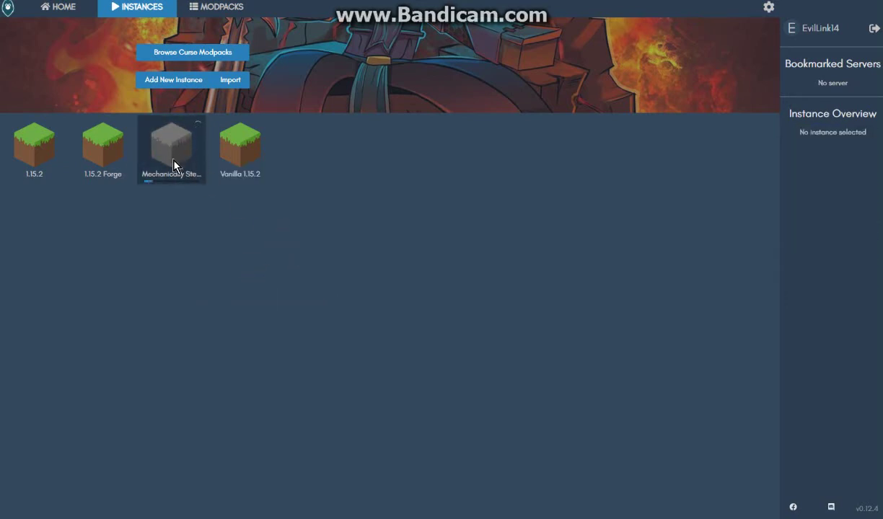
pyautogui.click(207, 248)
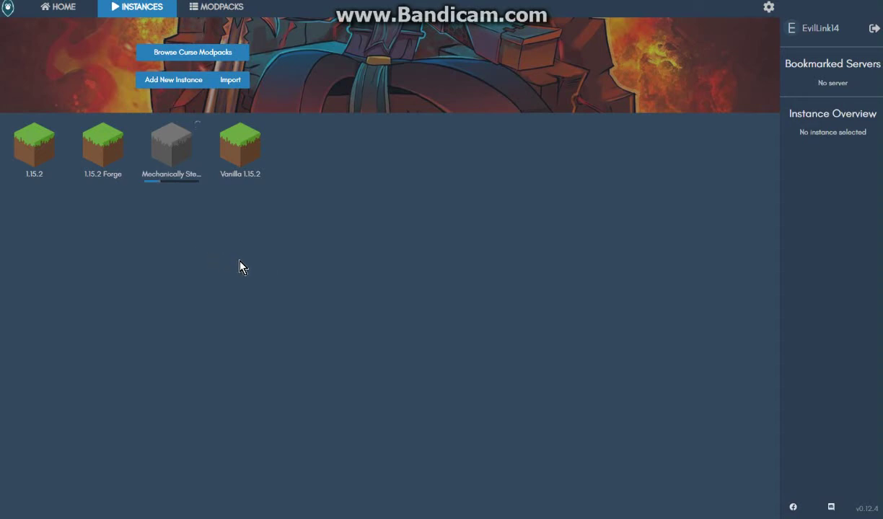
pyautogui.click(233, 259)
pyautogui.click(264, 234)
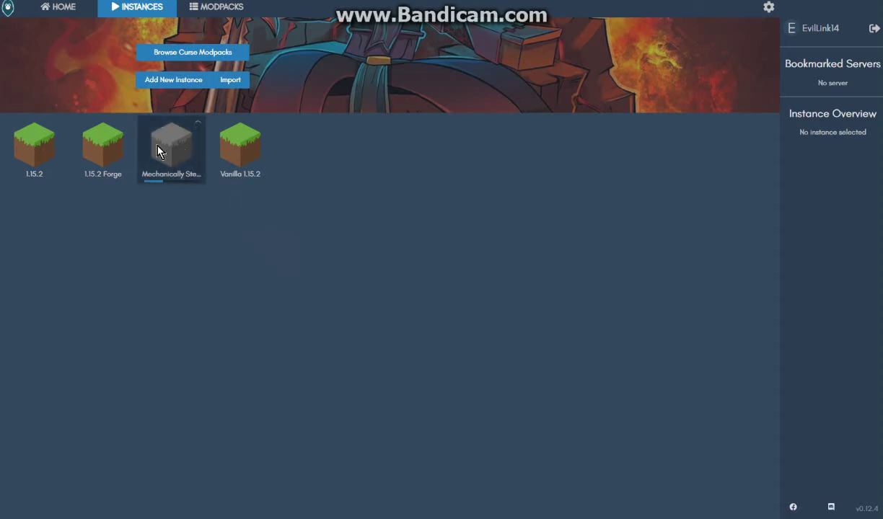
# Review the Import Pack form's Zip Type and Instance Name fields, submit it, then show featured modpacks
pyautogui.click(232, 83)
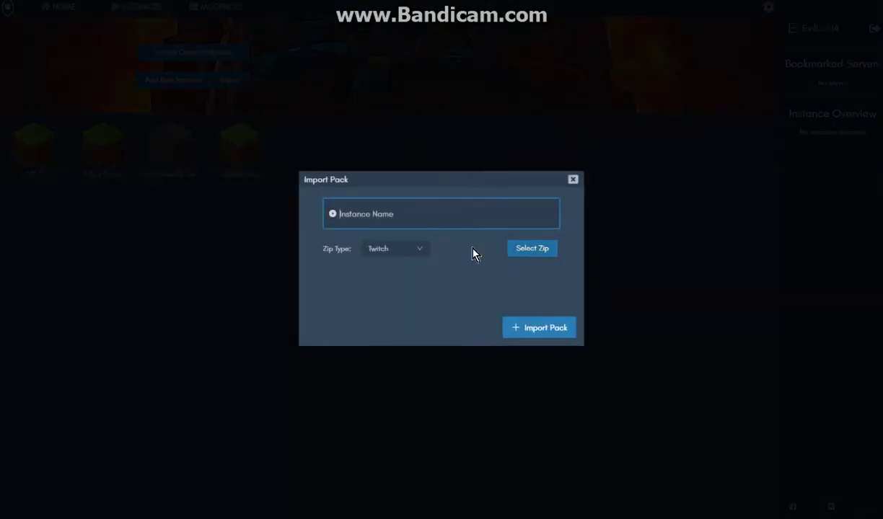
pyautogui.click(402, 250)
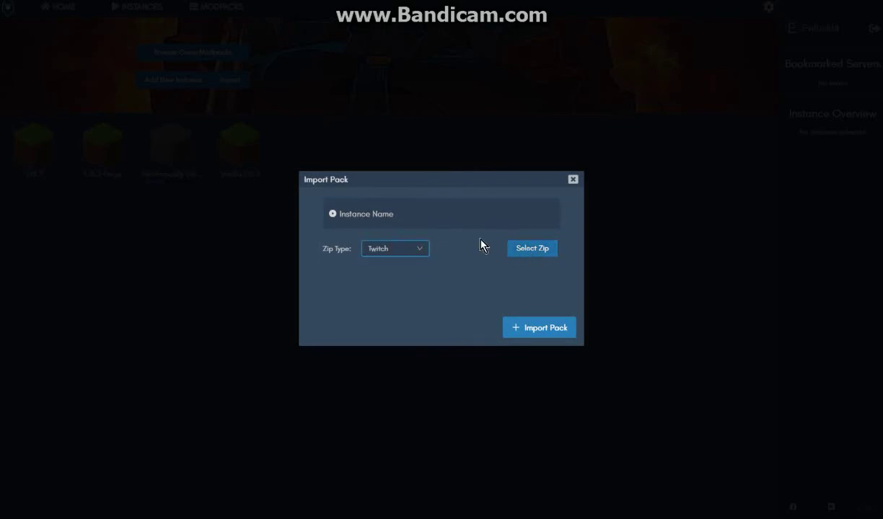
pyautogui.click(401, 212)
pyautogui.click(557, 331)
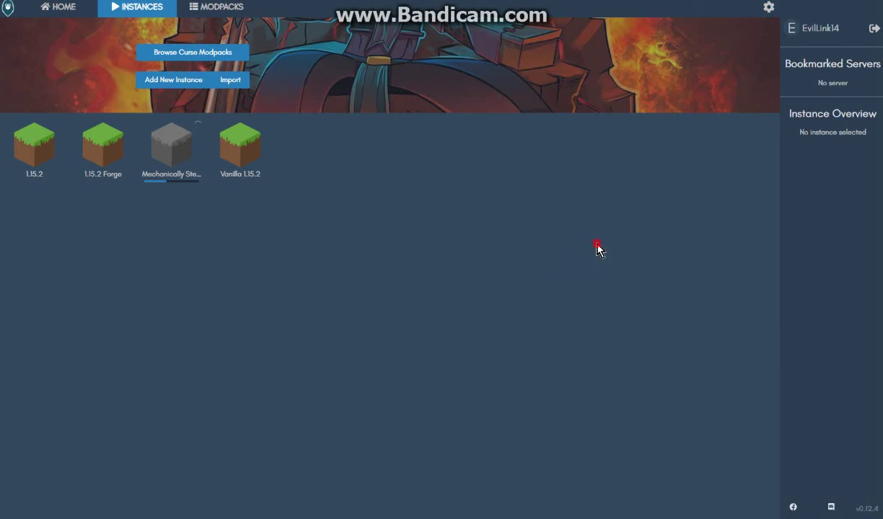
pyautogui.click(218, 10)
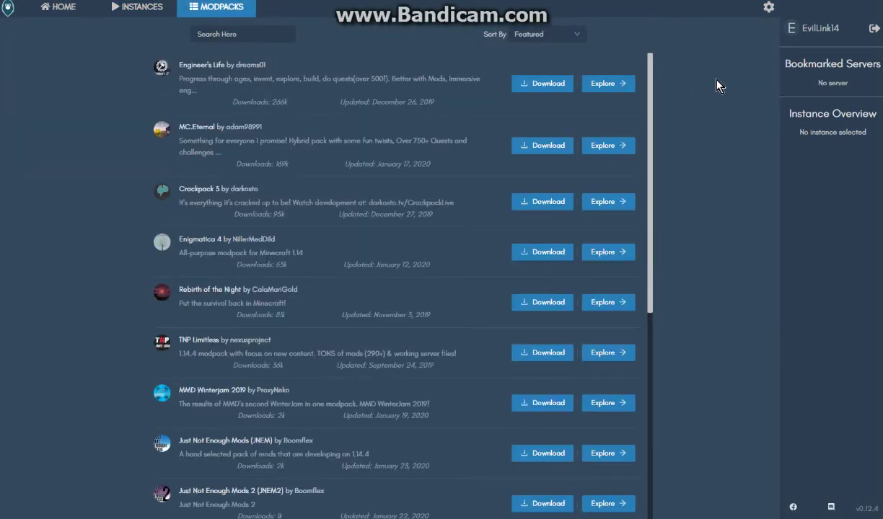
# Open launcher settings, leave Release Channel on Stable, then view the Java and Instances sections
pyautogui.click(769, 9)
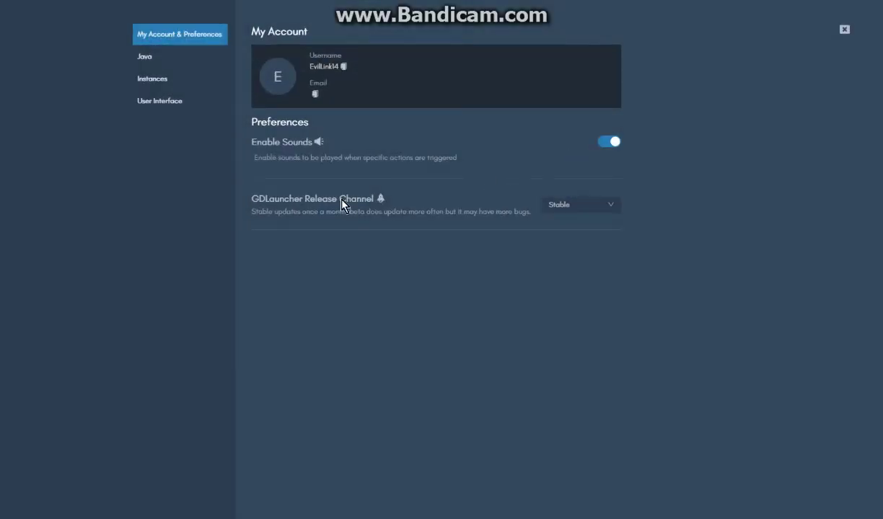
pyautogui.click(606, 207)
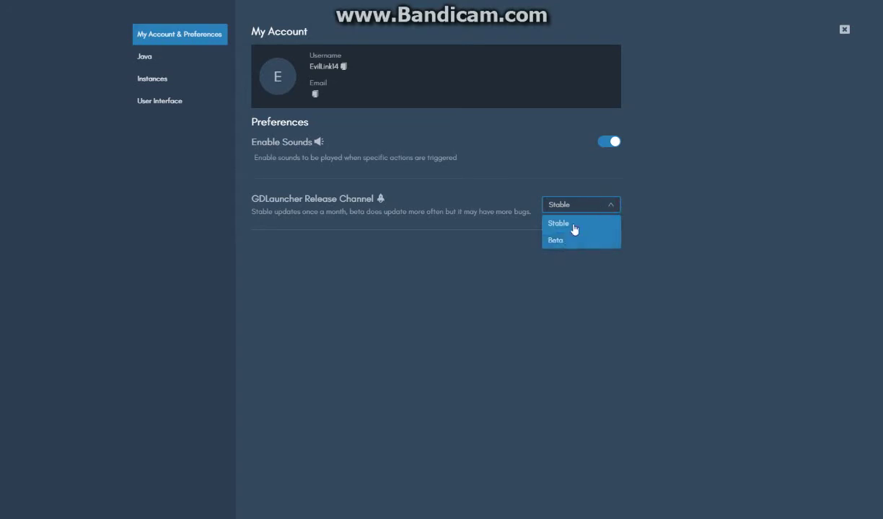
pyautogui.click(723, 158)
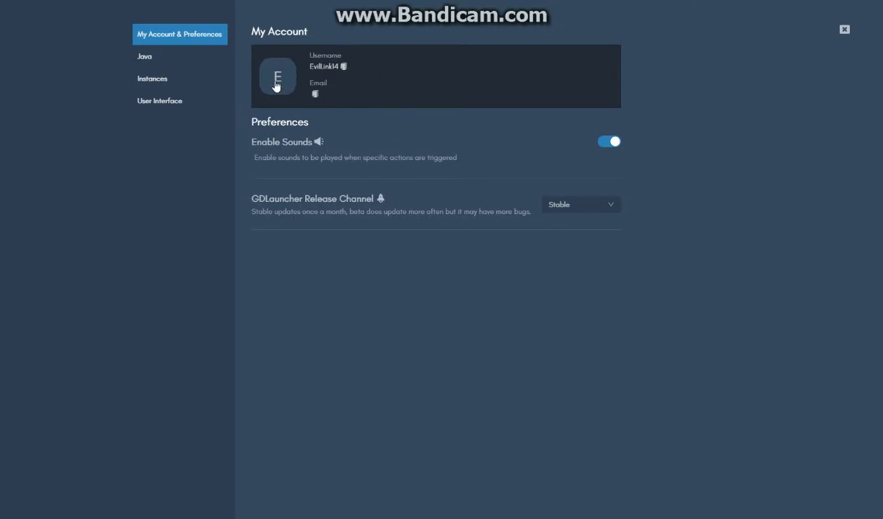
pyautogui.click(168, 58)
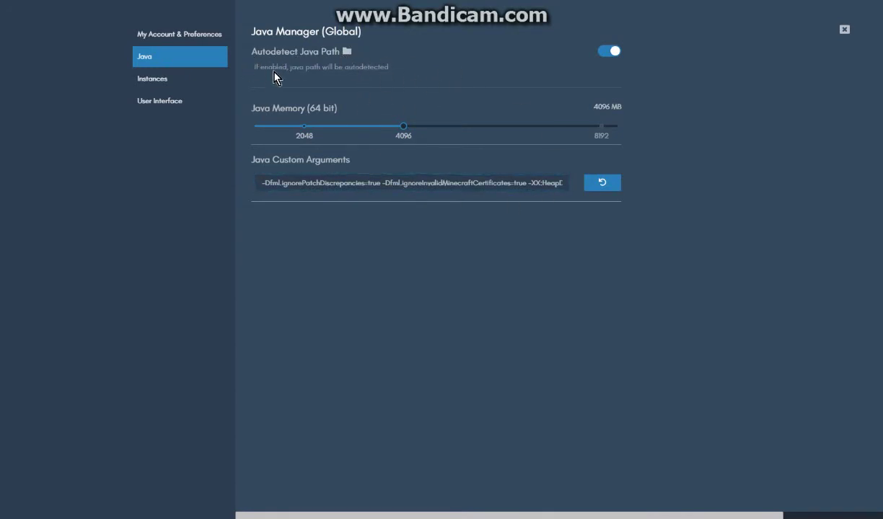
pyautogui.click(160, 80)
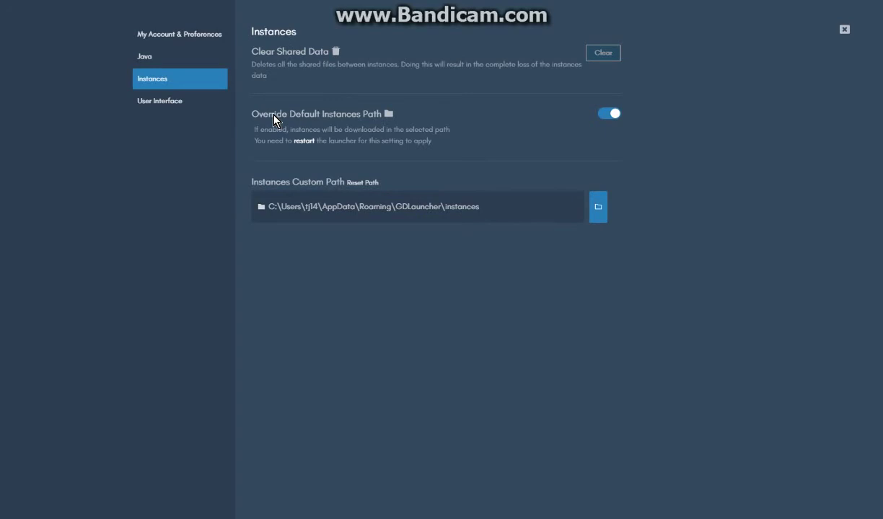
# Try a pale blue, then bright blue primary colour and an orange secondary colour, then close settings
pyautogui.click(185, 101)
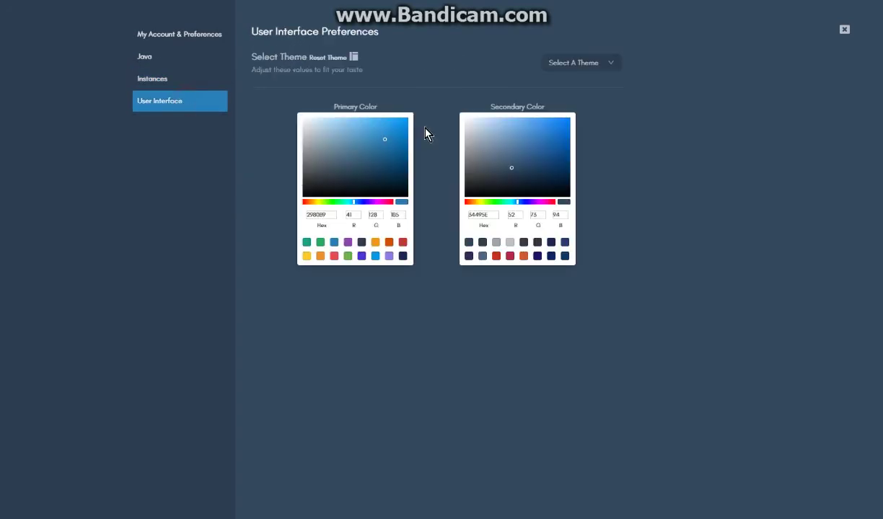
pyautogui.moveTo(360, 147)
pyautogui.mouseDown()
pyautogui.moveTo(326, 154)
pyautogui.moveTo(314, 126)
pyautogui.mouseUp()
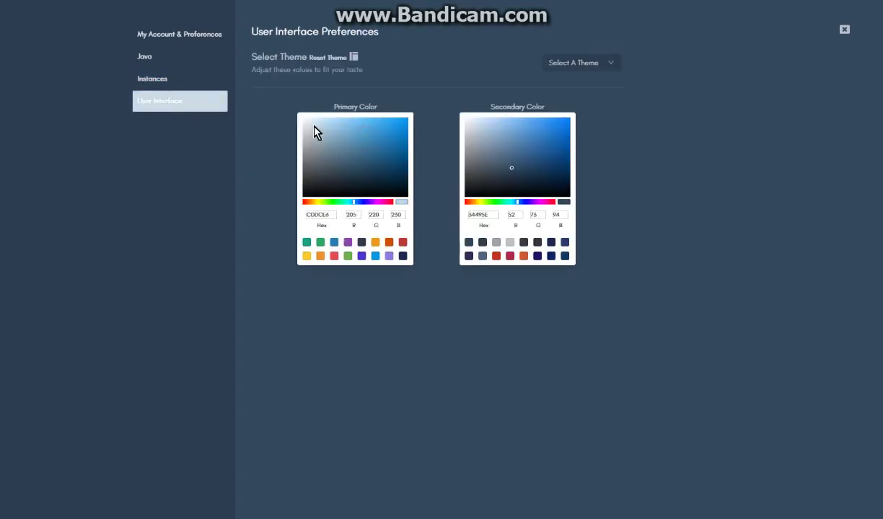
pyautogui.click(523, 257)
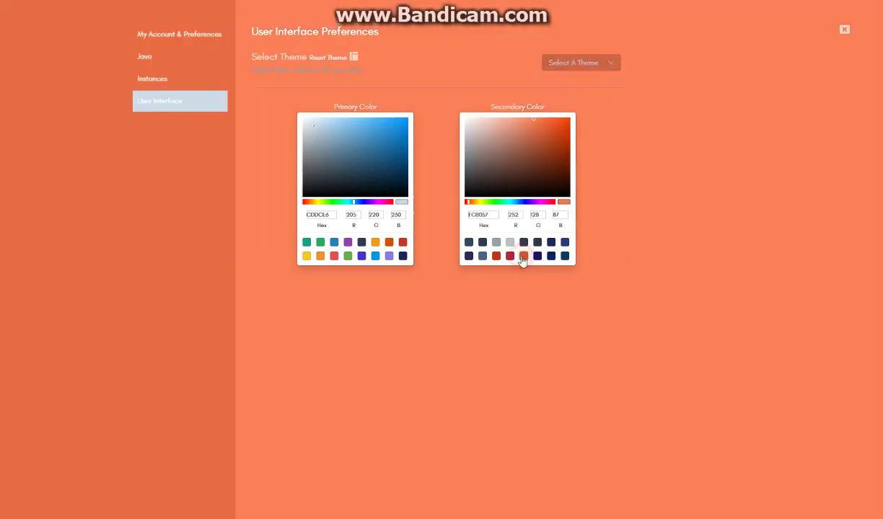
pyautogui.click(375, 256)
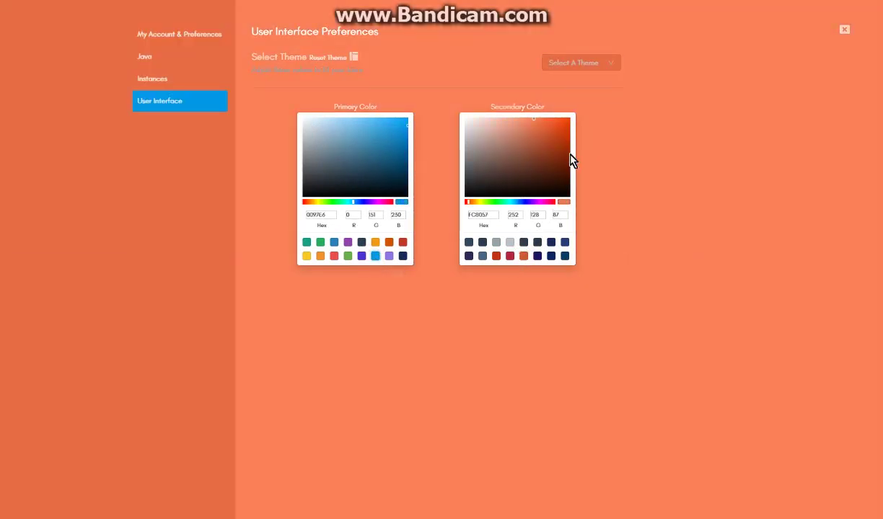
pyautogui.click(844, 31)
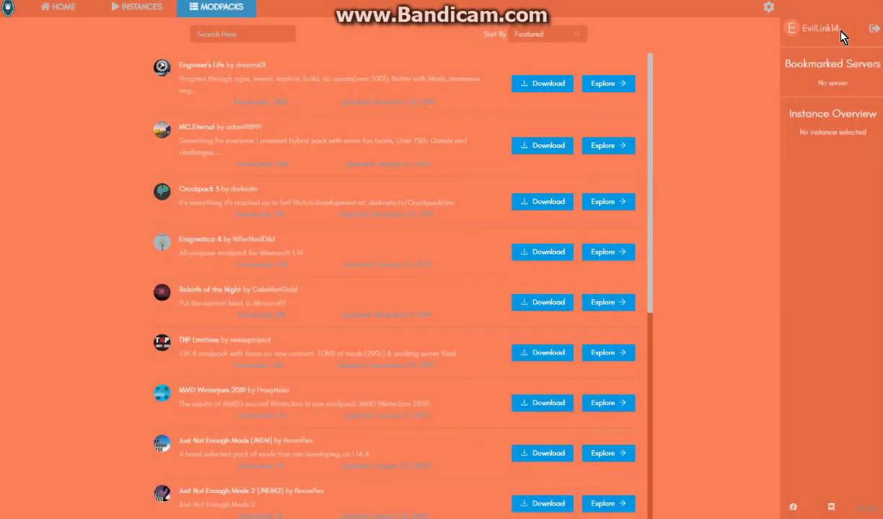
# Back in User Interface settings, set the secondary colour to brown 67544E, then dark blue, and primary to 74B5D6
pyautogui.click(769, 7)
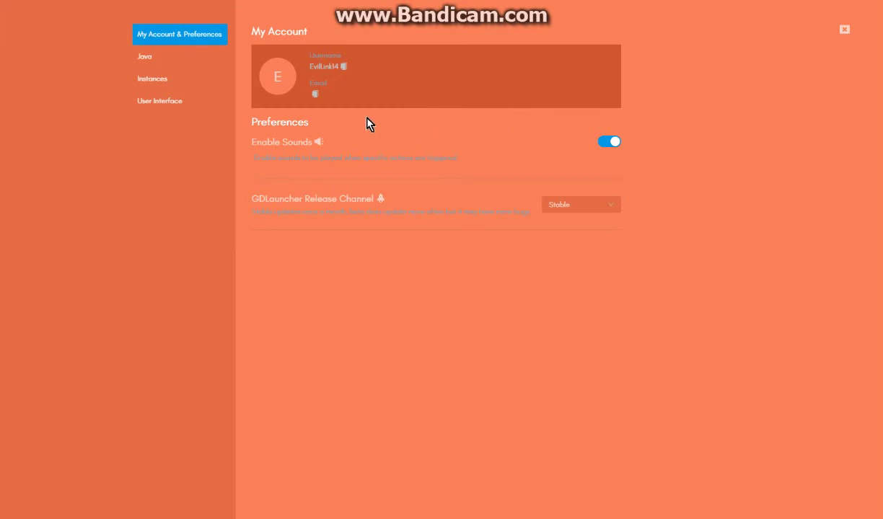
pyautogui.click(165, 109)
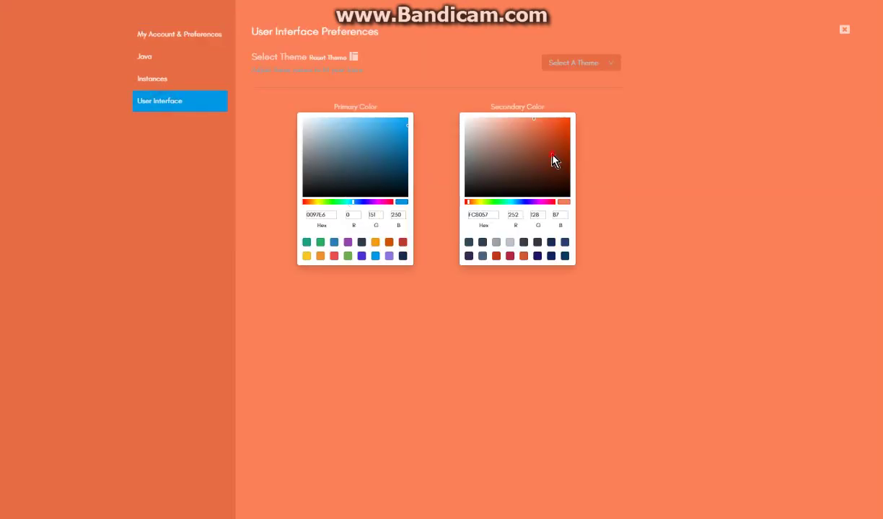
pyautogui.moveTo(552, 162); pyautogui.dragTo(490, 165)
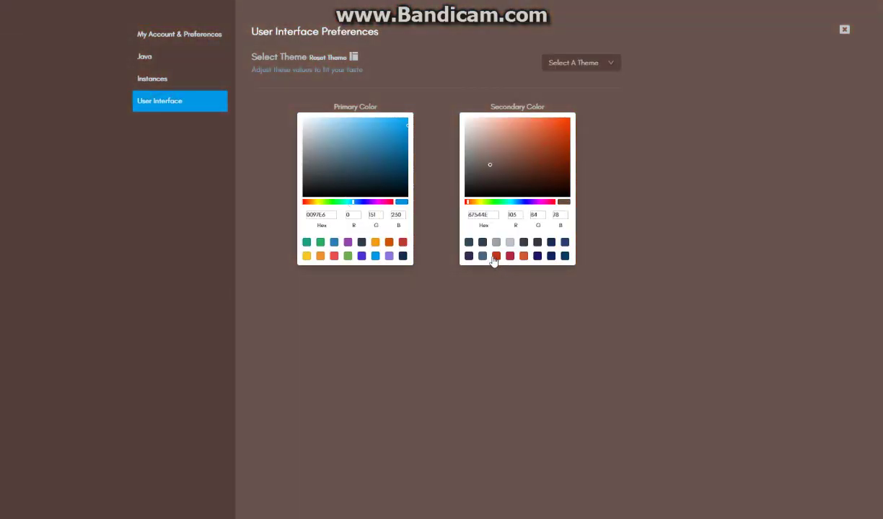
pyautogui.click(565, 256)
pyautogui.moveTo(368, 141)
pyautogui.mouseDown()
pyautogui.moveTo(343, 142)
pyautogui.moveTo(352, 140)
pyautogui.moveTo(351, 130)
pyautogui.mouseUp()
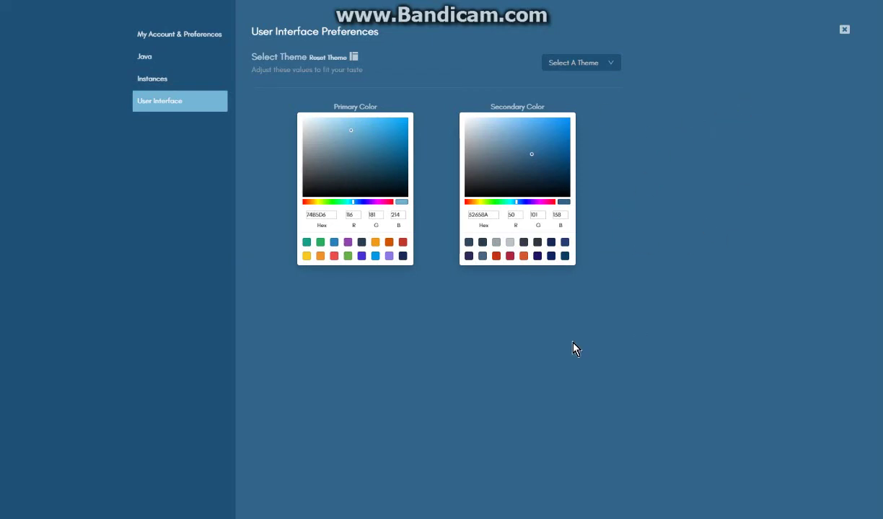
# Apply the Carrot Universe, Concrete Leaf and Bloody Murder themes in turn, then return to Default
pyautogui.click(606, 65)
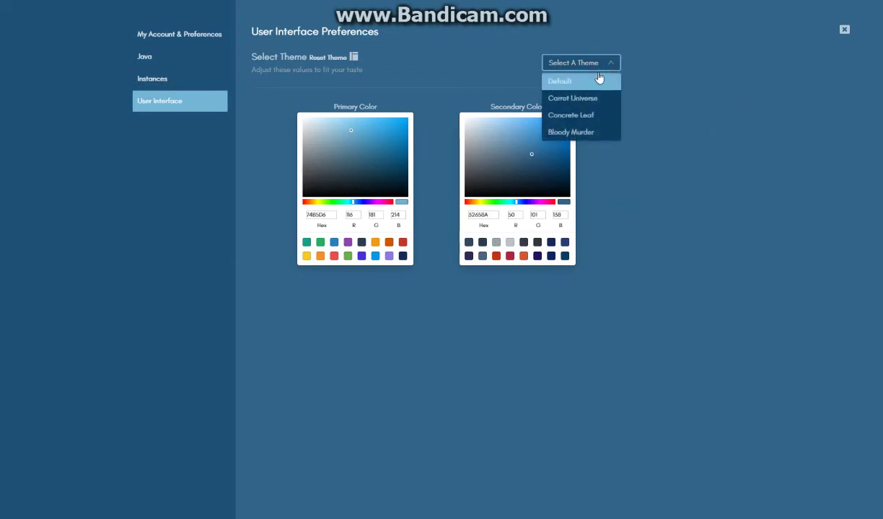
pyautogui.click(599, 98)
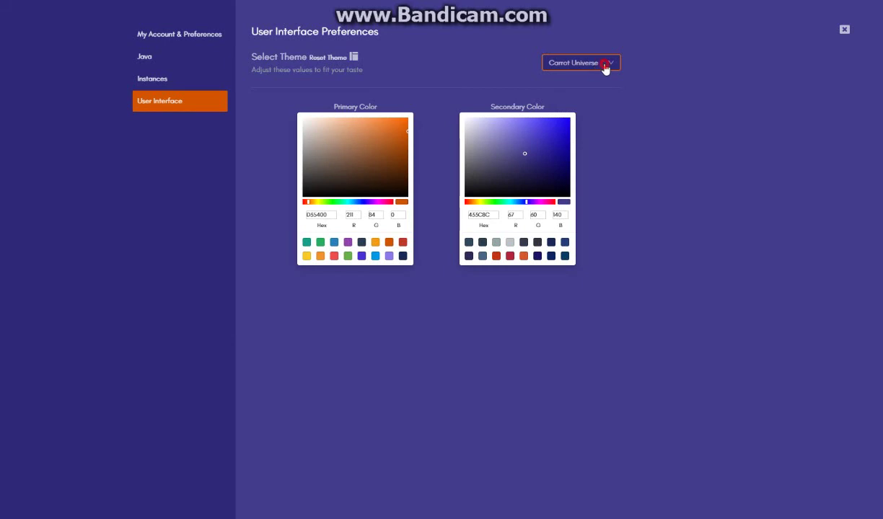
pyautogui.click(604, 65)
pyautogui.click(589, 116)
pyautogui.click(601, 64)
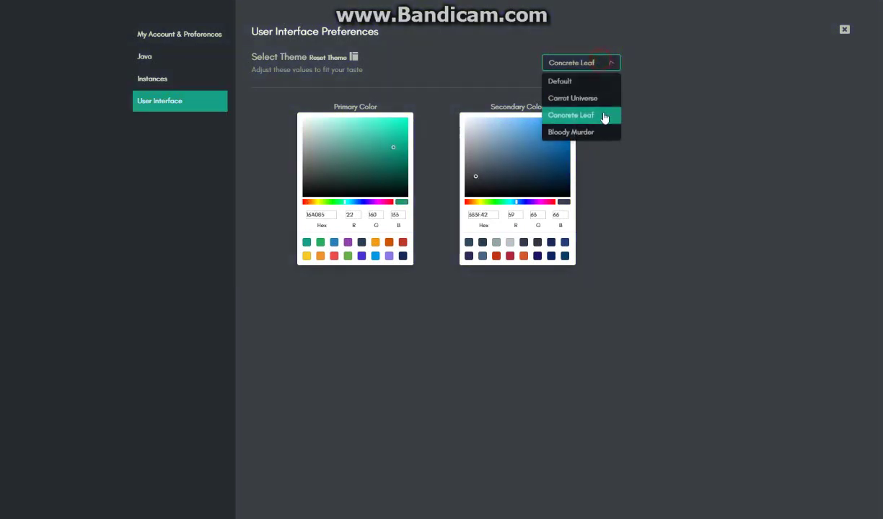
pyautogui.click(587, 135)
pyautogui.click(609, 63)
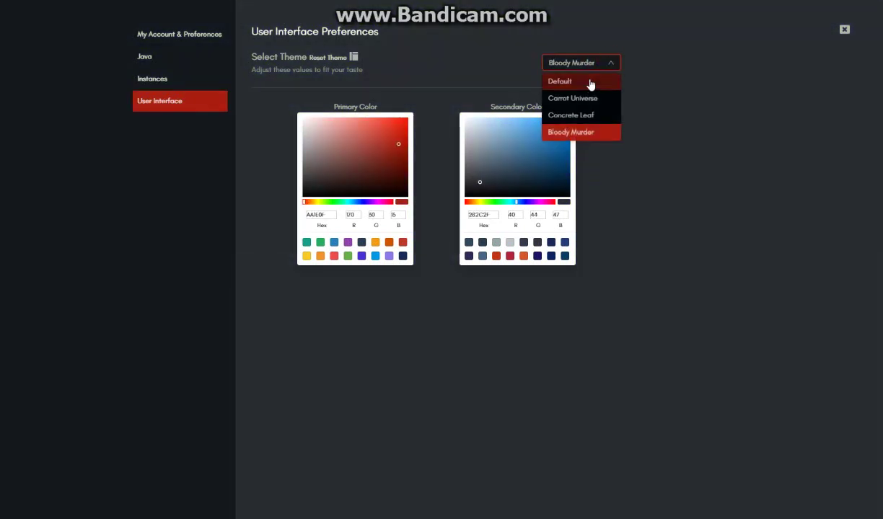
pyautogui.click(589, 84)
pyautogui.click(691, 164)
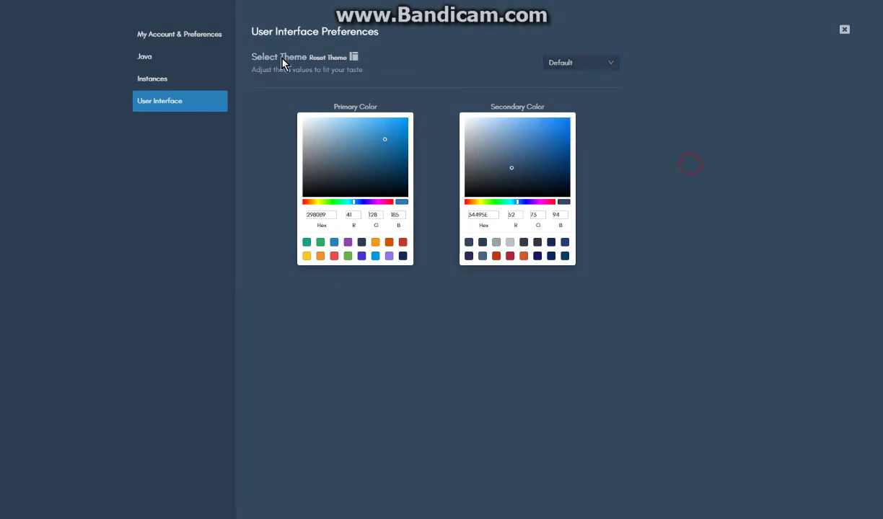
# Close settings, return to instances, and inspect the Import Pack dialog's Select Zip before dismissing it
pyautogui.click(845, 30)
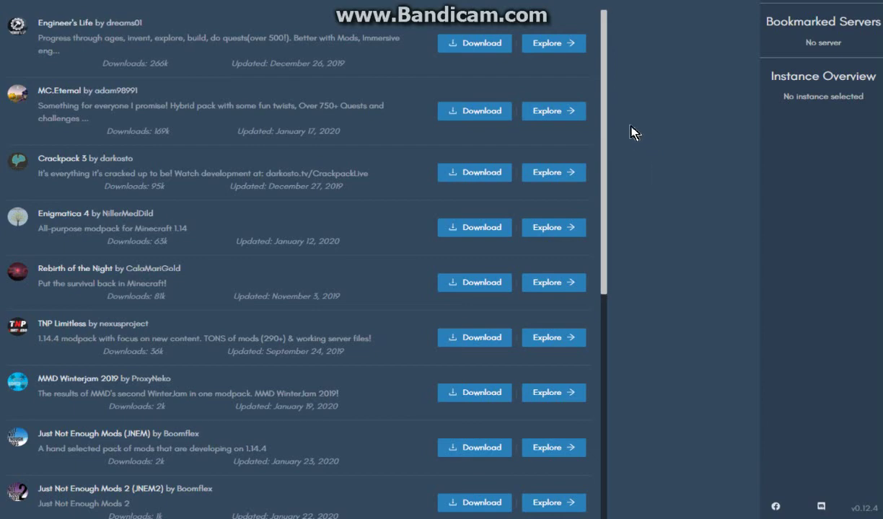
pyautogui.press('Escape')
pyautogui.click(103, 42)
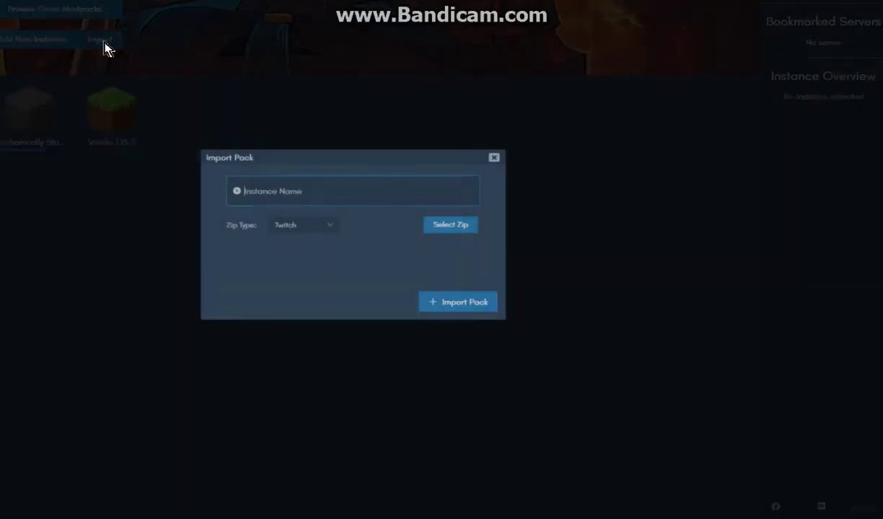
pyautogui.click(478, 311)
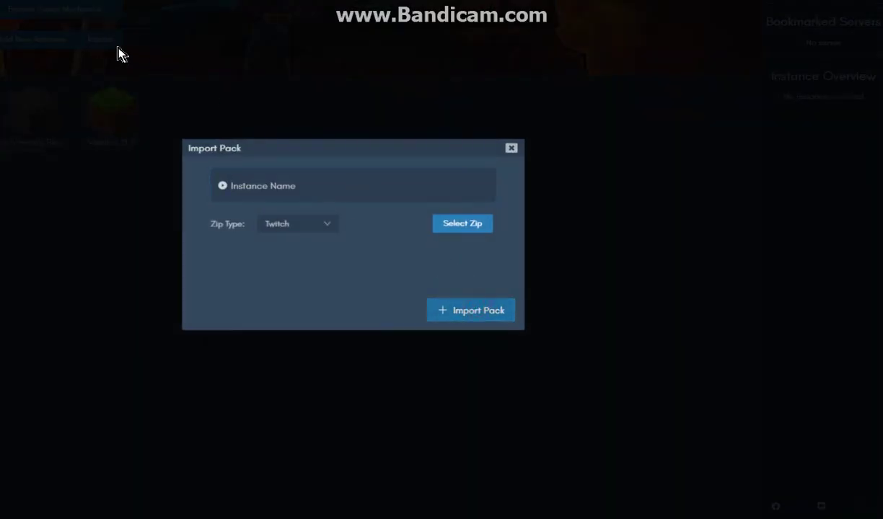
pyautogui.click(473, 225)
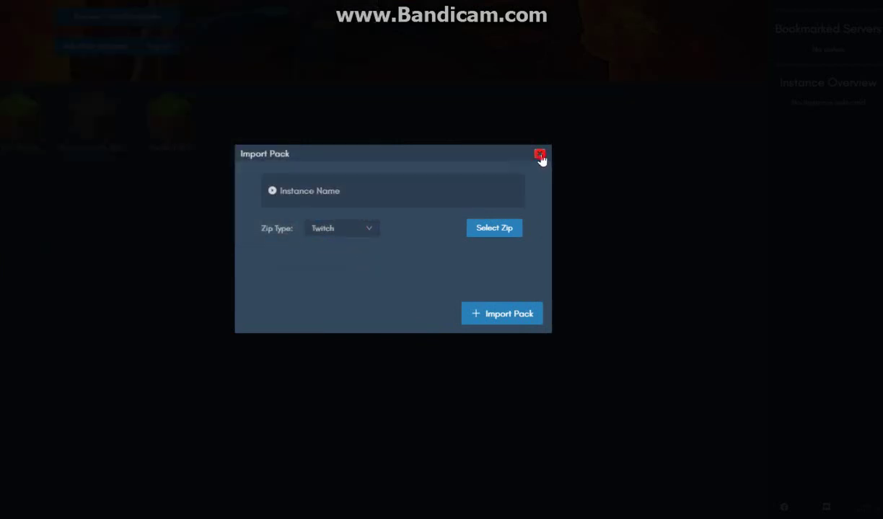
pyautogui.click(540, 156)
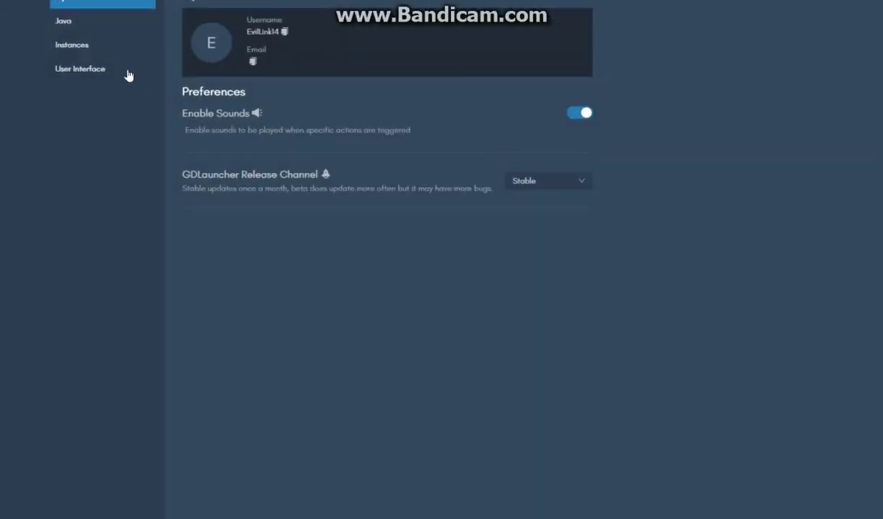
# In Instances settings, open the folder picker and browse Roaming and its .minecraft folder
pyautogui.click(120, 50)
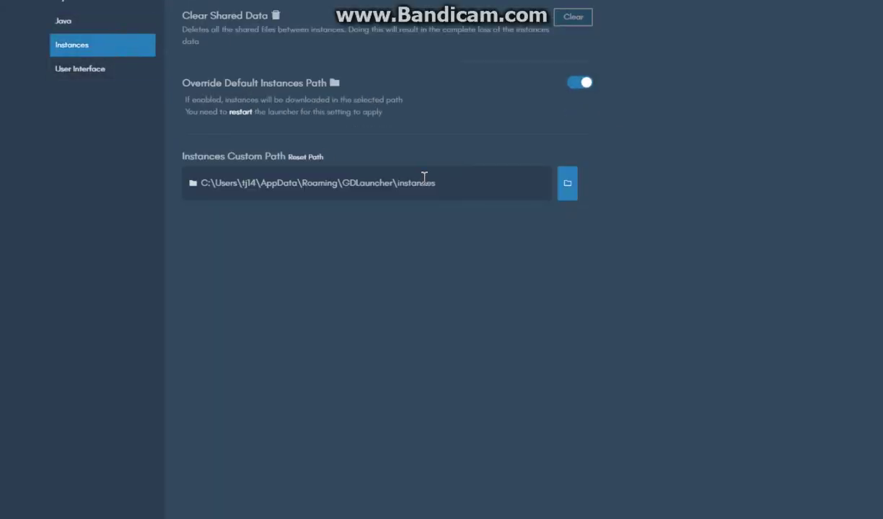
pyautogui.click(576, 194)
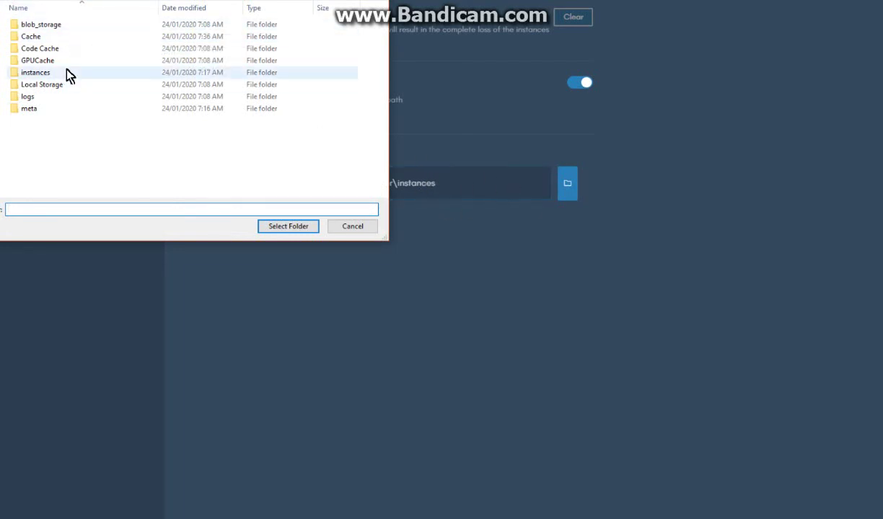
pyautogui.click(128, 139)
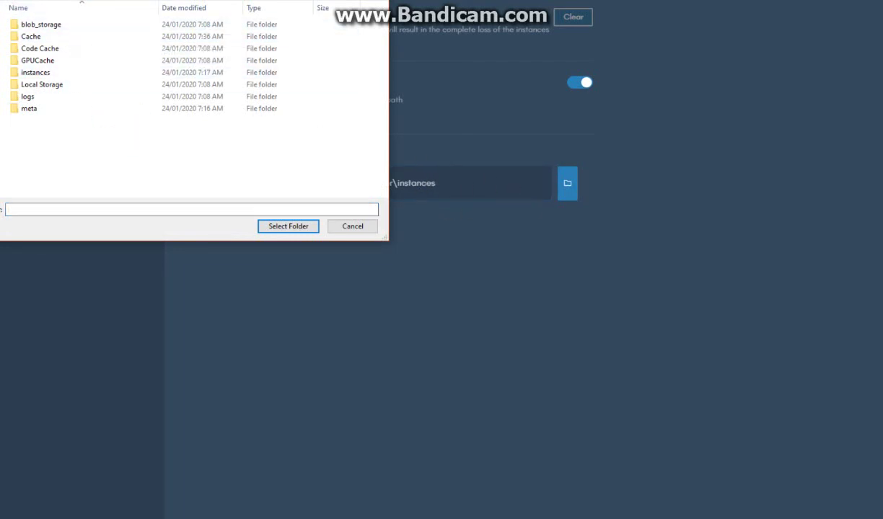
pyautogui.hotkey('alt', 'Up')
pyautogui.click(359, 85)
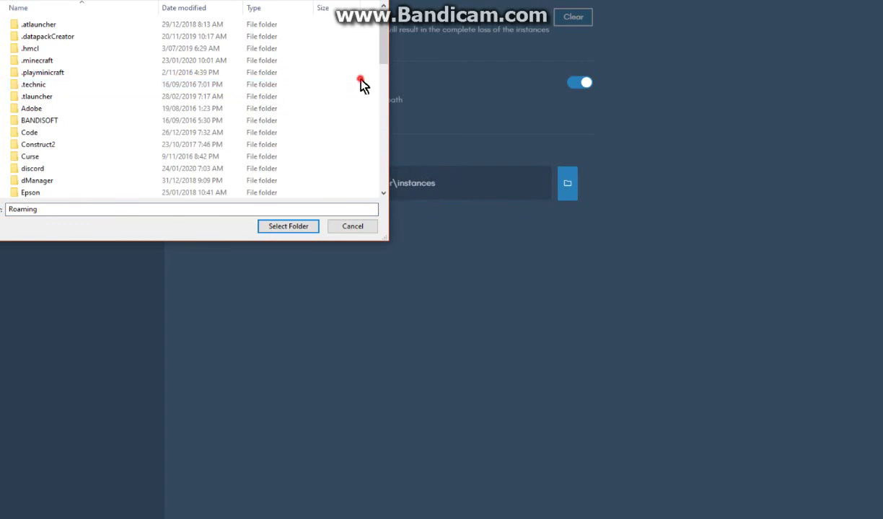
pyautogui.doubleClick(49, 65)
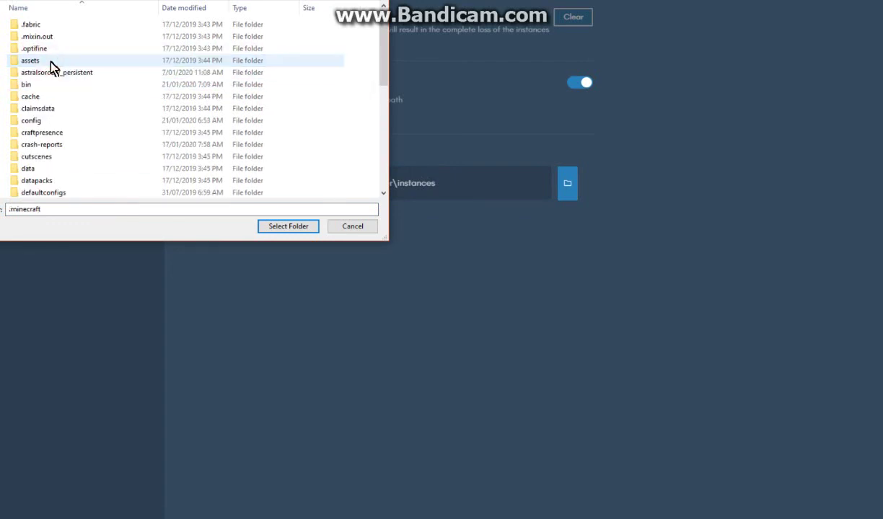
pyautogui.hotkey('alt', 'Up')
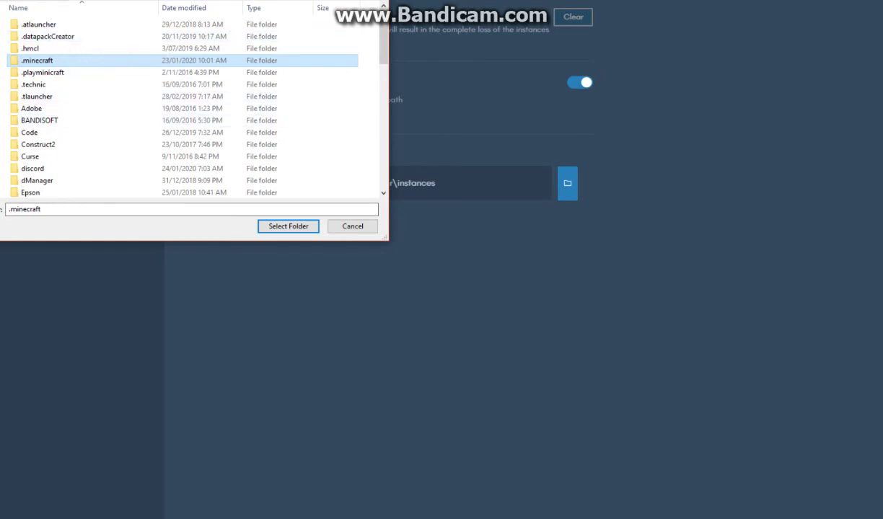
# Explore the GDLauncher instances, versions and packs folders, then cancel the picker keeping the path
pyautogui.press('g')
pyautogui.press('Return')
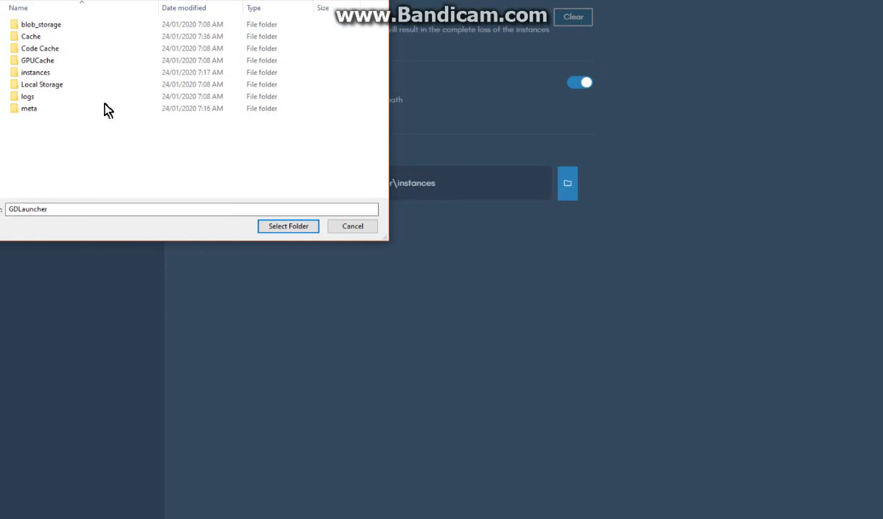
pyautogui.doubleClick(51, 73)
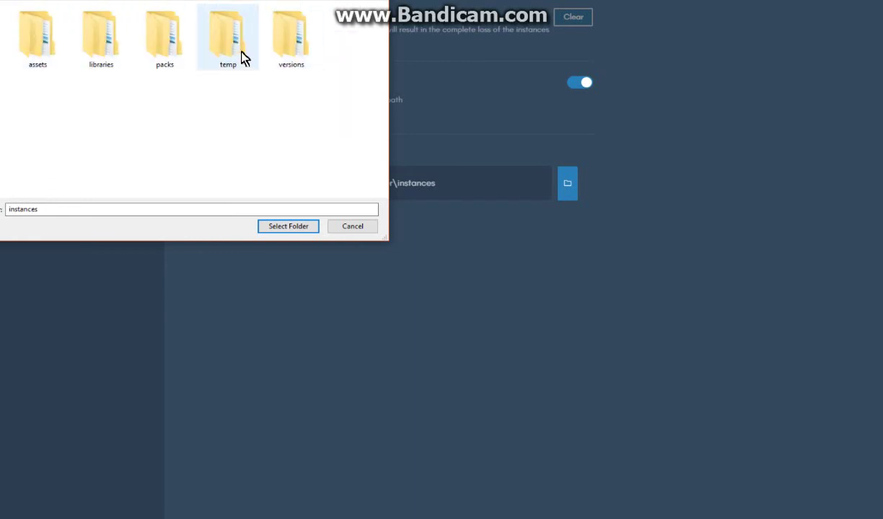
pyautogui.doubleClick(291, 43)
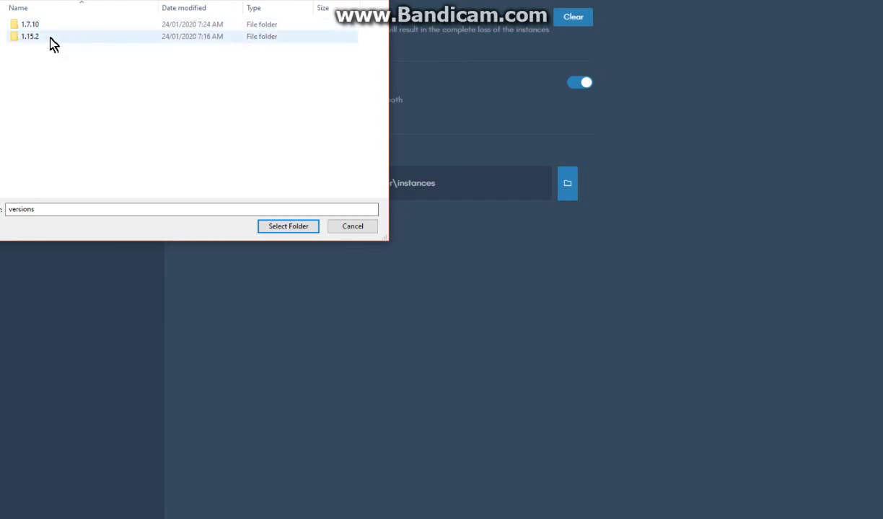
pyautogui.hotkey('alt', 'Left')
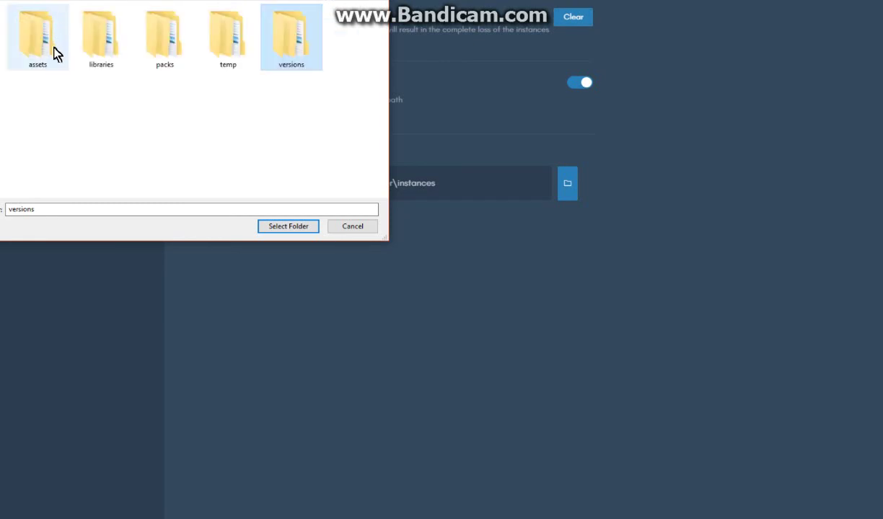
pyautogui.doubleClick(171, 38)
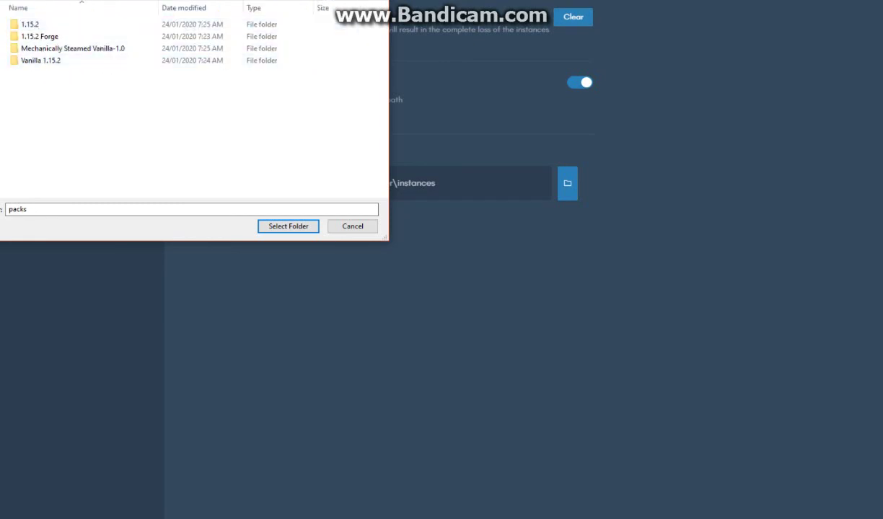
pyautogui.hotkey('alt', 'Left')
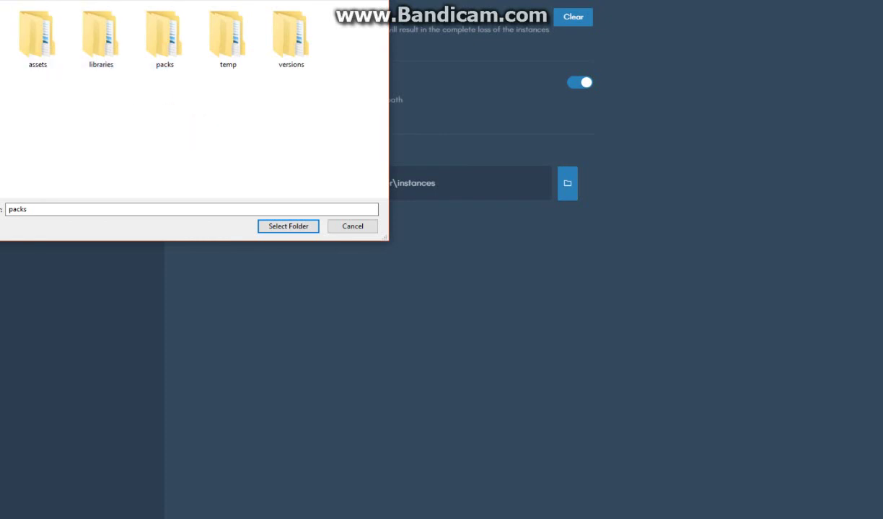
pyautogui.hotkey('alt', 'Left')
pyautogui.click(83, 135)
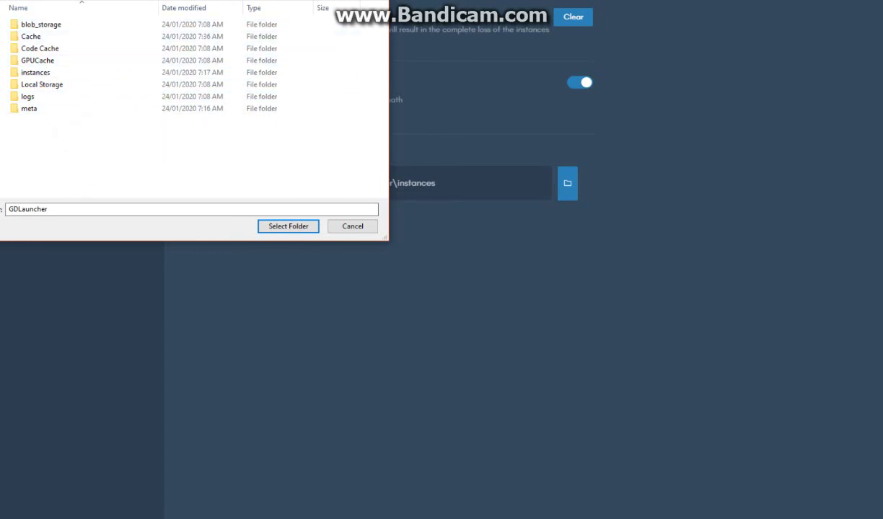
pyautogui.press('Escape')
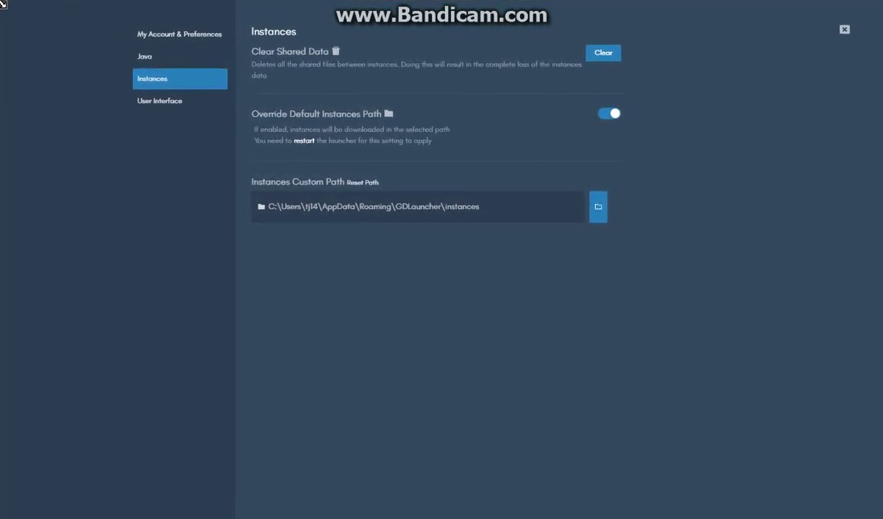
# Close settings, show the Instances page, and view then dismiss the Vanilla 1.15.2 actions menu
pyautogui.click(844, 32)
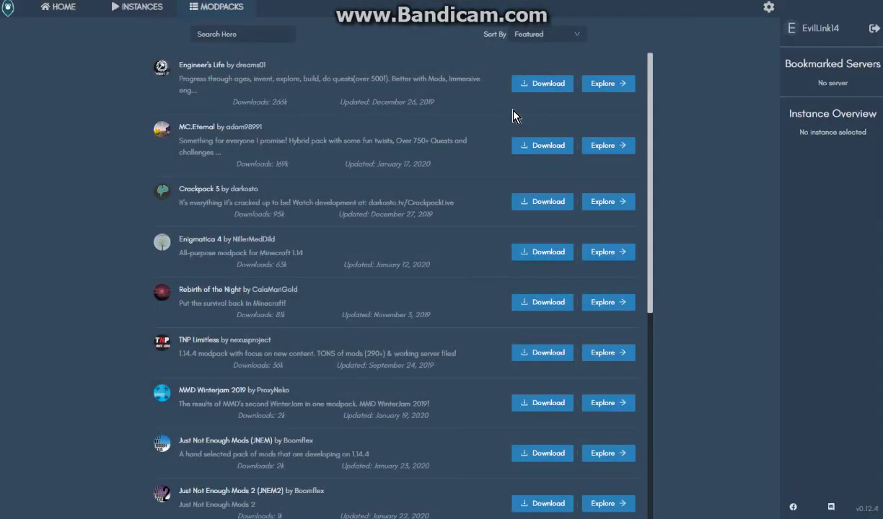
pyautogui.click(134, 8)
pyautogui.rightClick(239, 158)
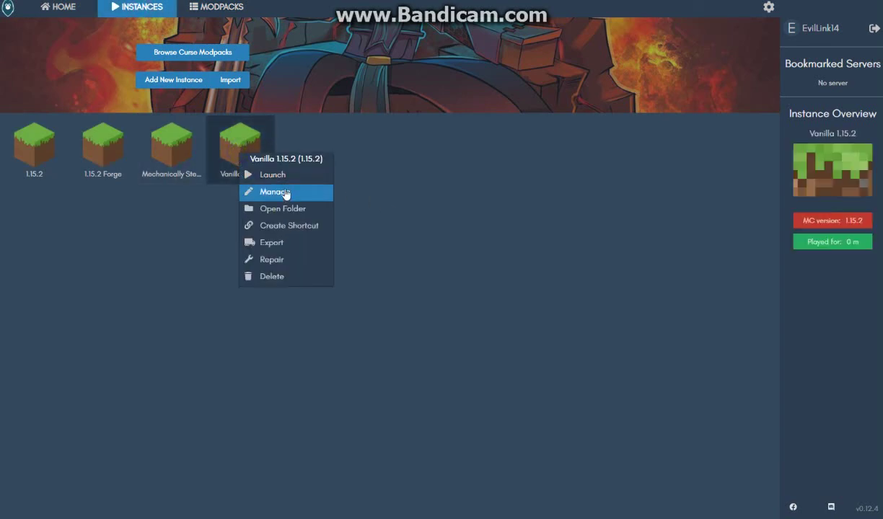
pyautogui.click(439, 218)
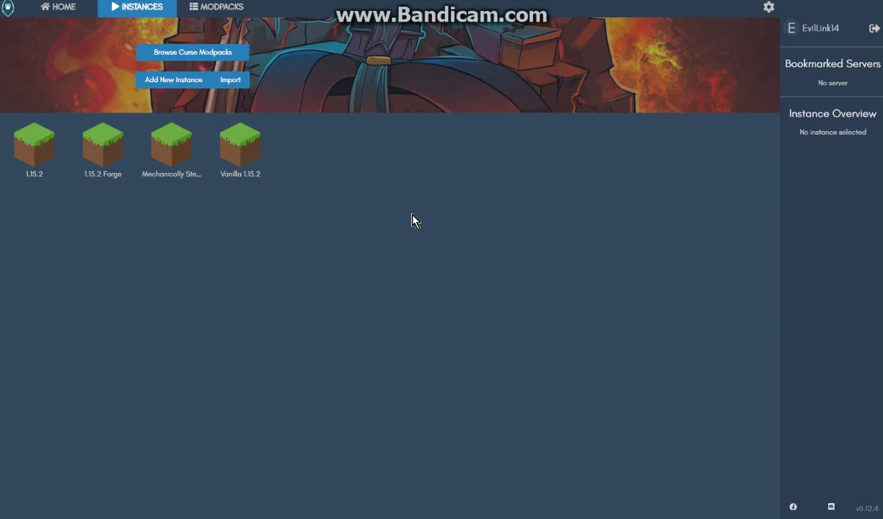
pyautogui.click(518, 212)
pyautogui.click(601, 250)
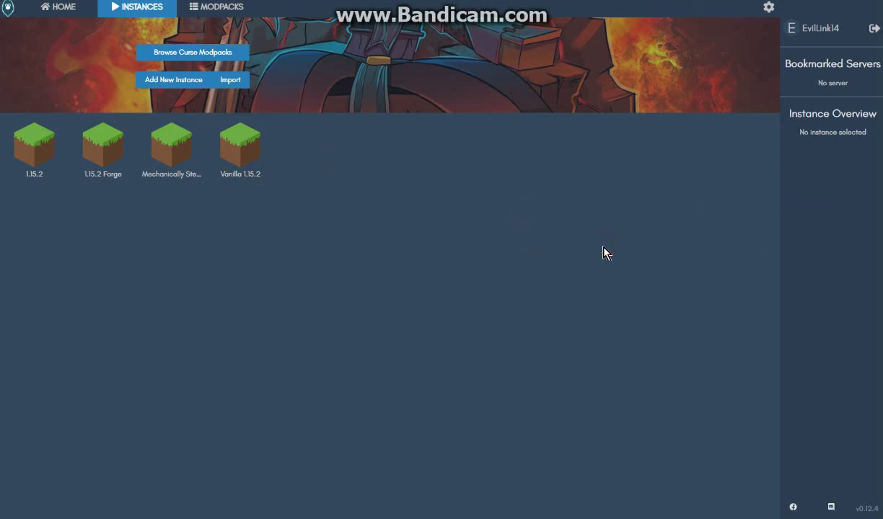